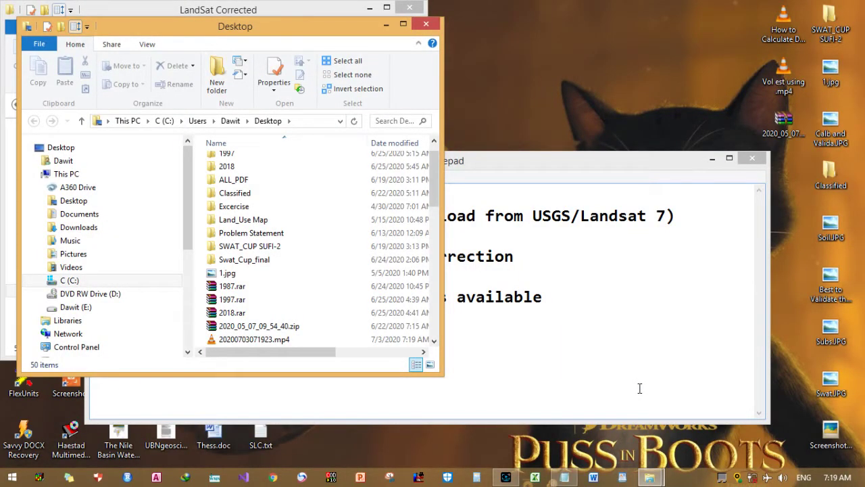
- Highlight the Data Acquisition step and its Download from USGS source in the SLC.txt notes
click(642, 314)
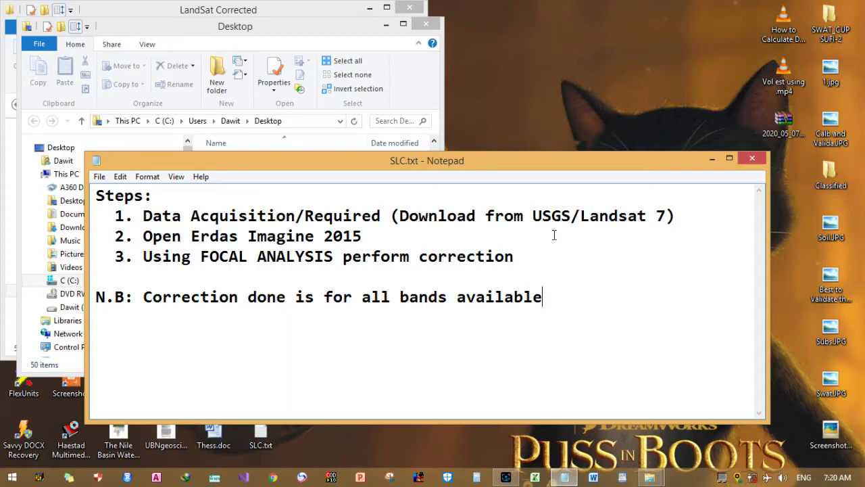
drag(143, 215, 381, 218)
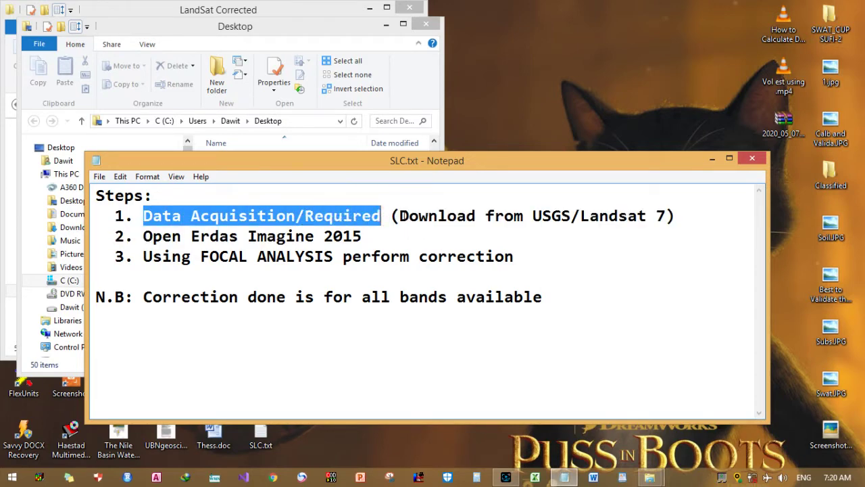
drag(400, 216, 553, 217)
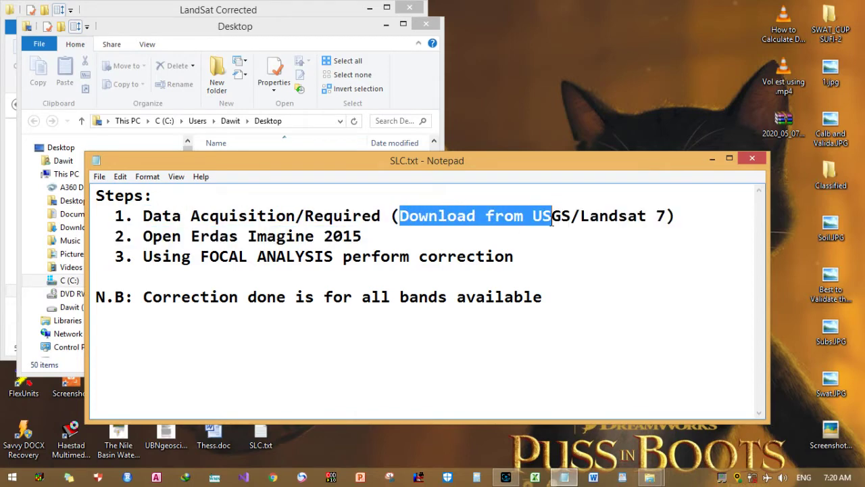
click(572, 217)
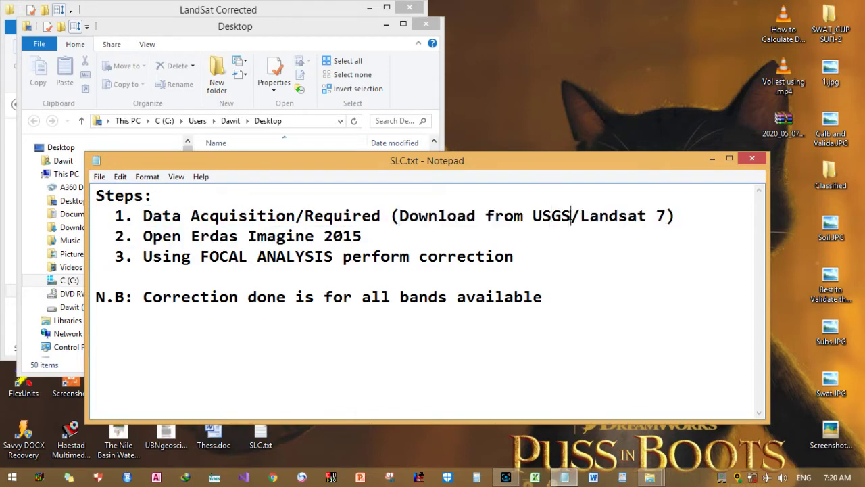
drag(570, 216, 402, 222)
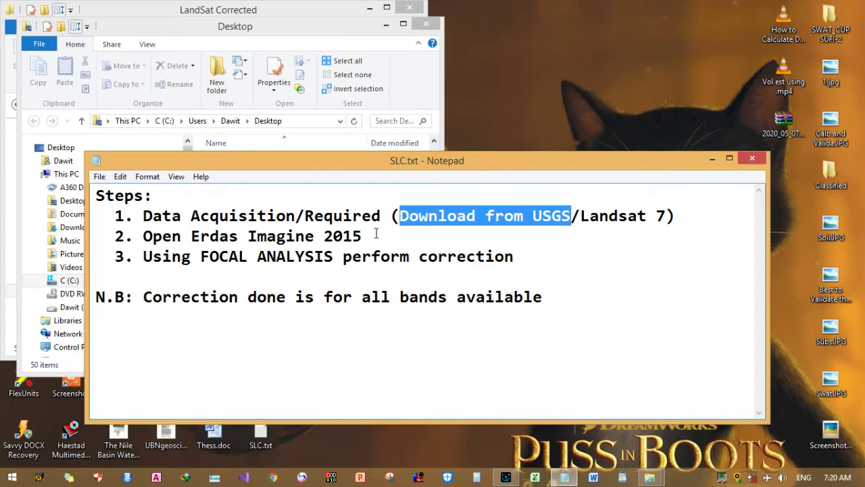
- Highlight 'Required' and 'Landsat 7', then bring the LandSat Corrected folder window forward
click(380, 216)
drag(381, 216, 306, 216)
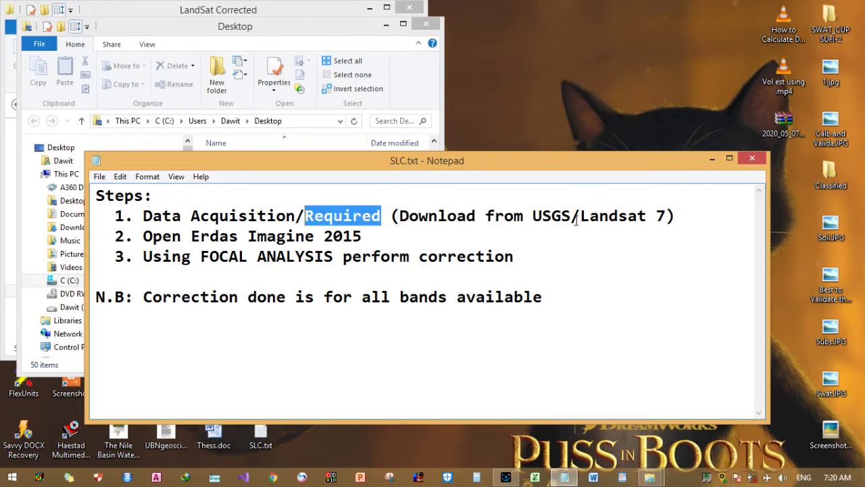
drag(580, 216, 666, 221)
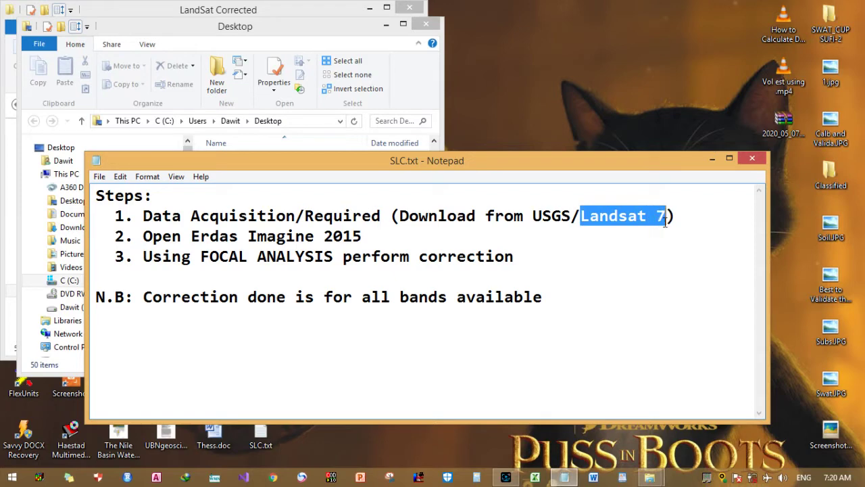
click(331, 12)
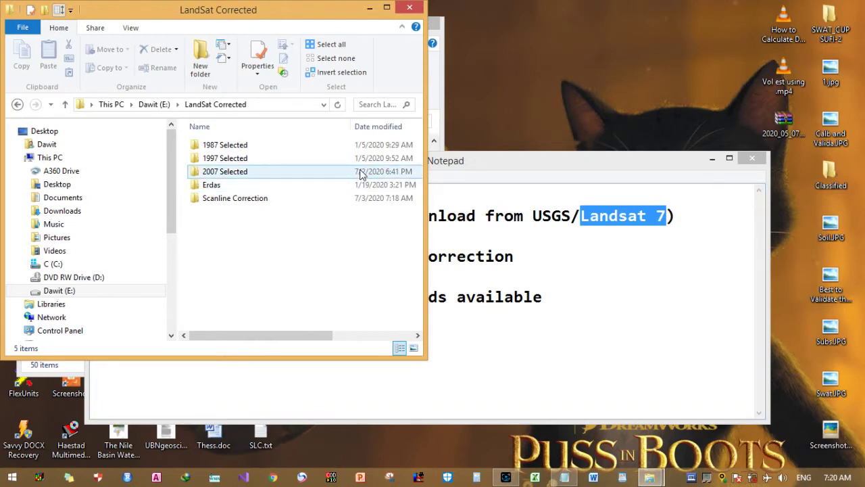
- Open 2007 Selected > 03-MAR-07 > extracted LE07 scene folder in a maximized window
double_click(322, 173)
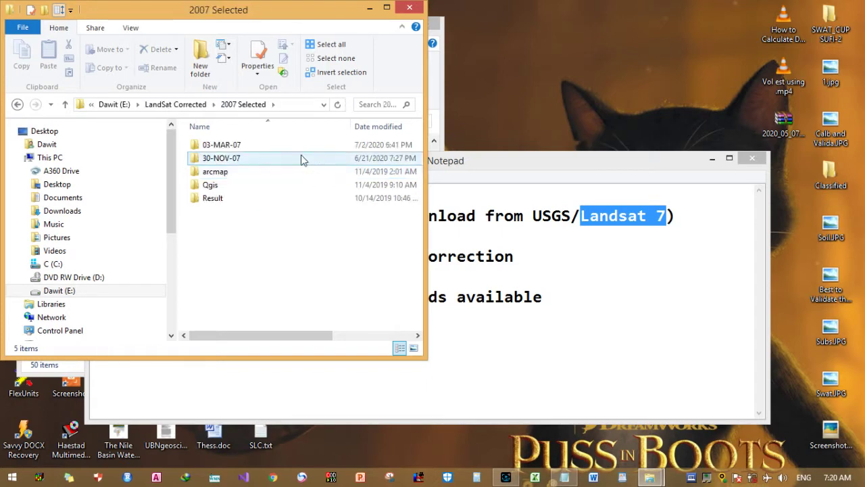
click(289, 143)
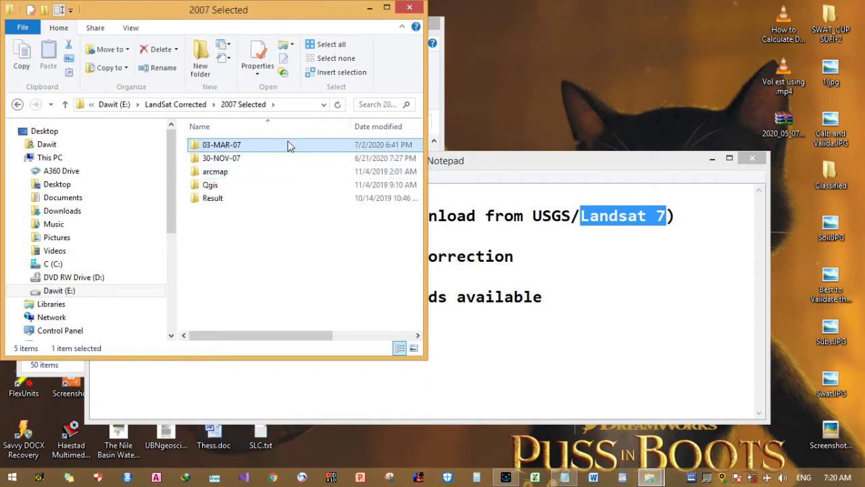
double_click(242, 149)
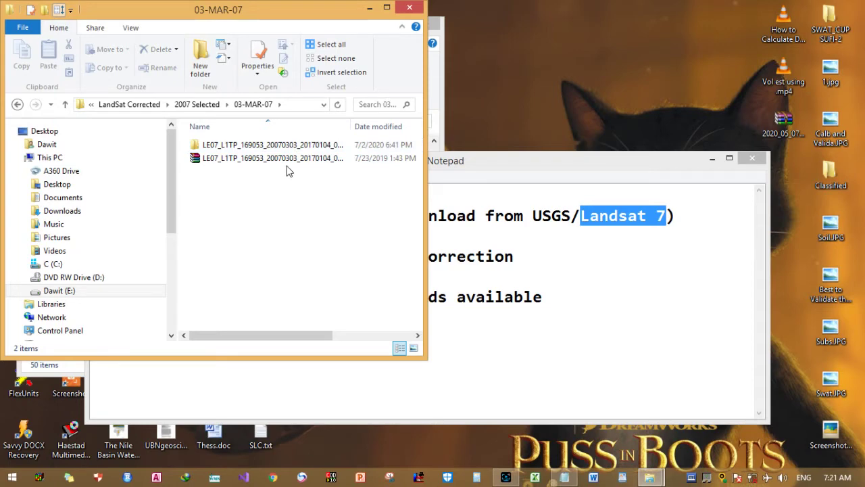
click(292, 146)
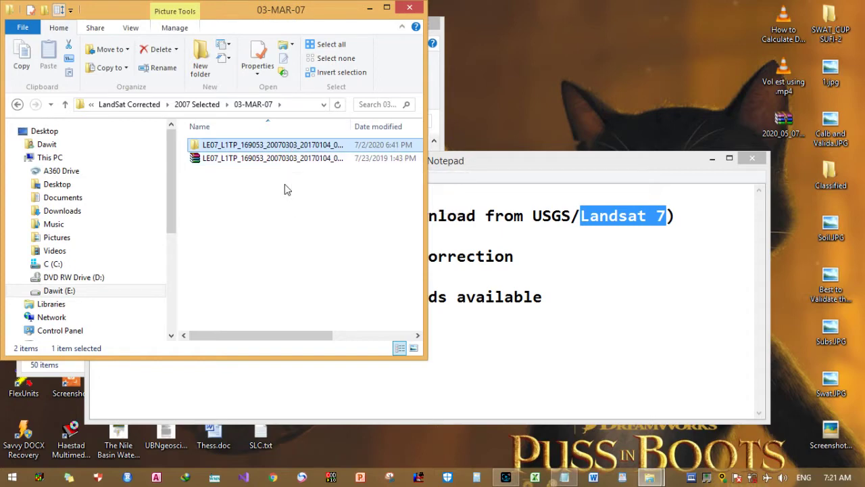
click(294, 160)
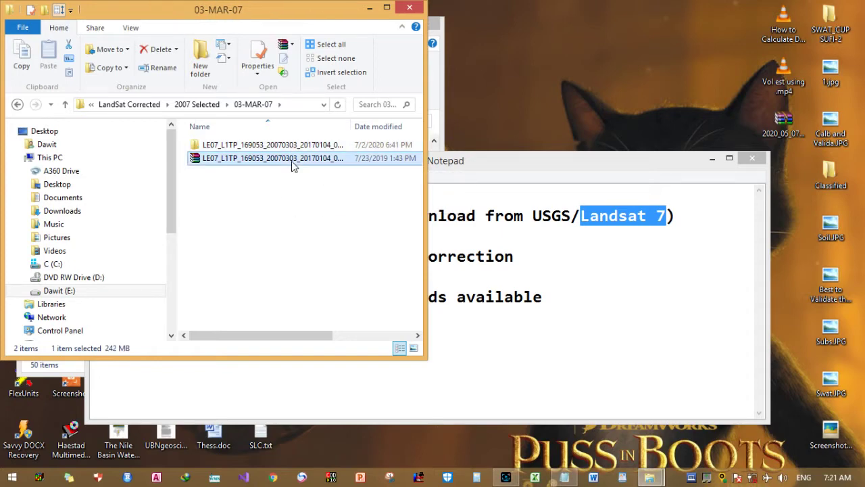
click(254, 146)
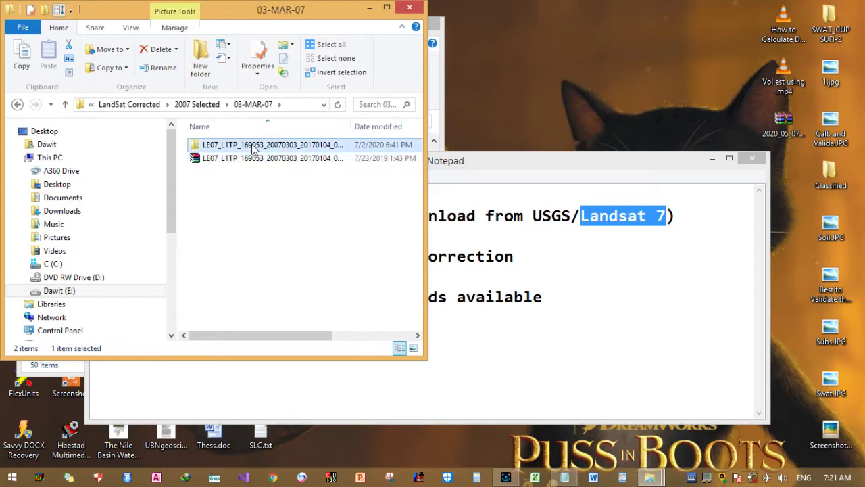
double_click(254, 146)
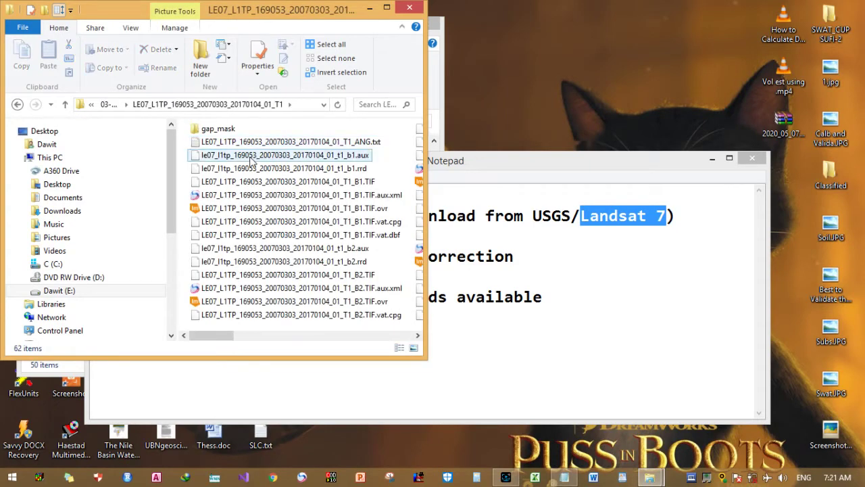
double_click(342, 19)
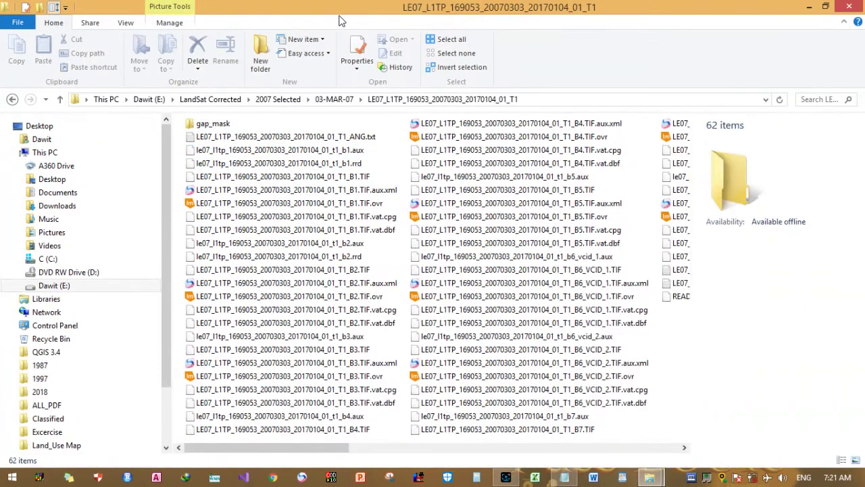
- Open the scene's MTL.txt metadata file with WordPad
click(229, 126)
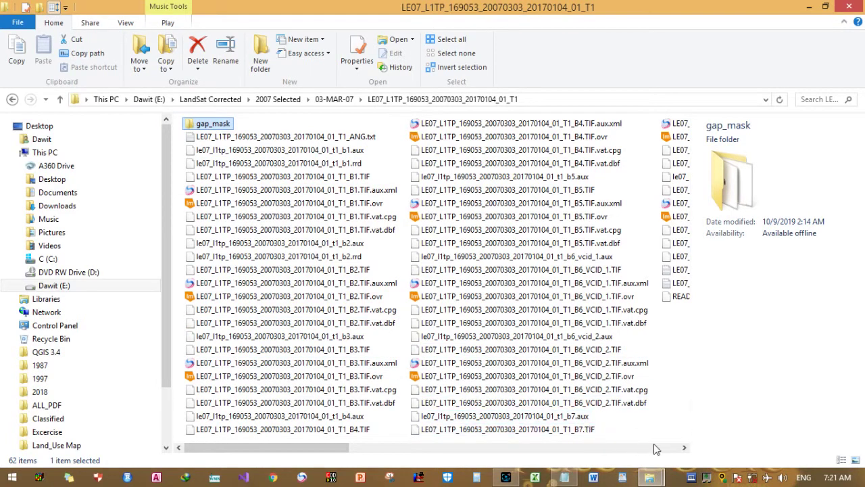
click(685, 448)
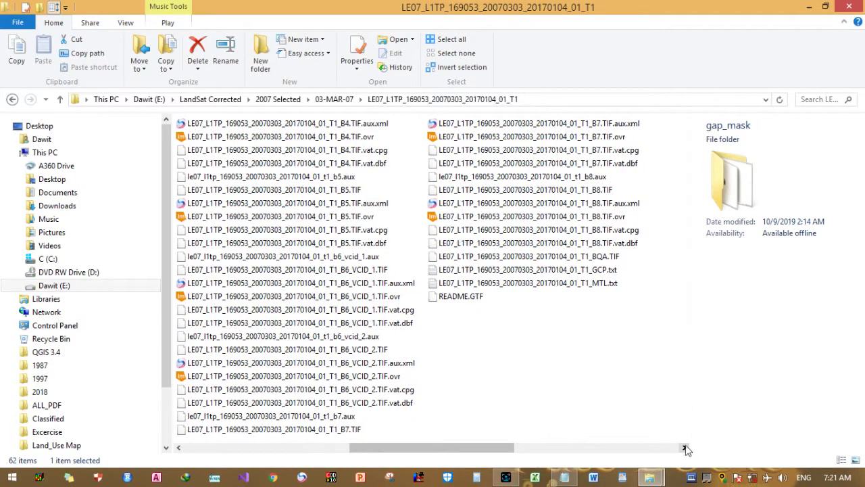
click(599, 203)
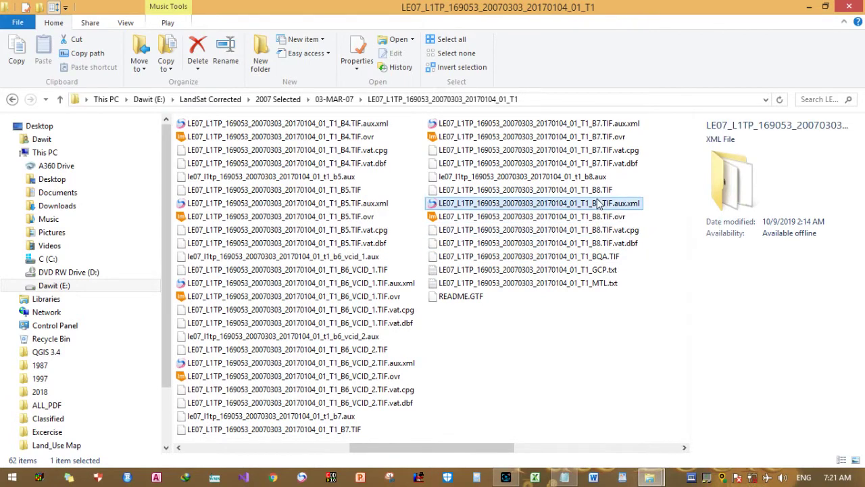
click(606, 284)
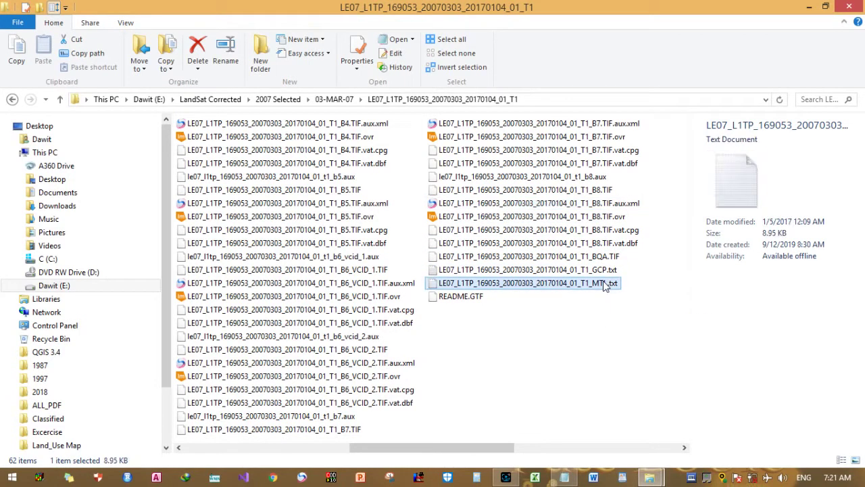
right_click(605, 286)
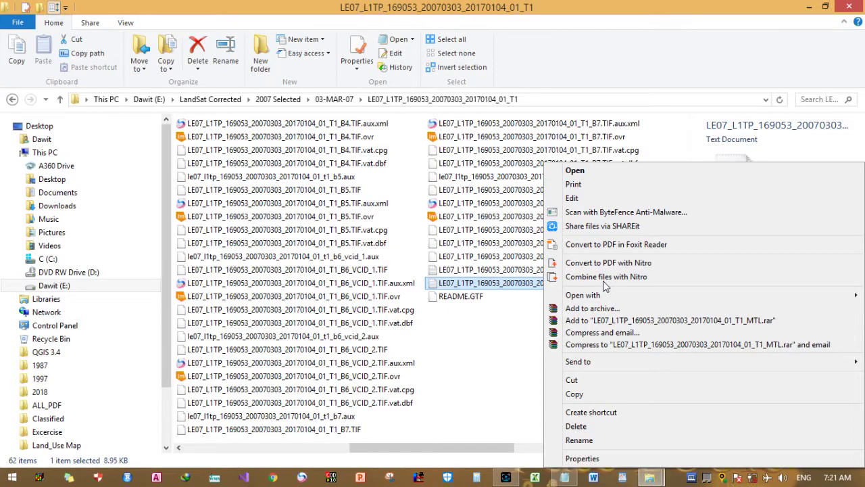
mouse_move(619, 298)
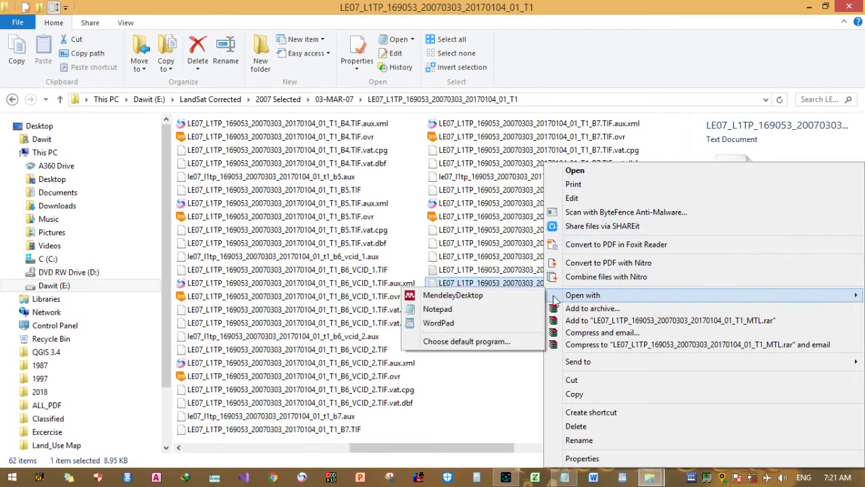
click(532, 323)
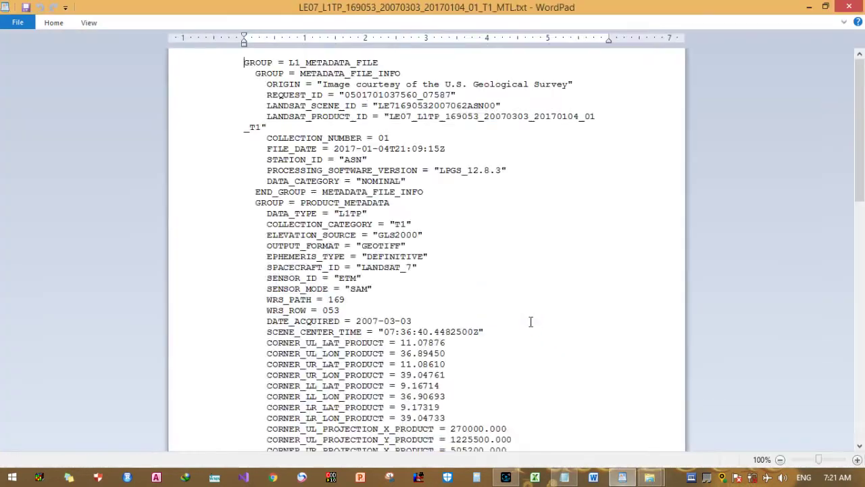
- Point out the FILE_DATE and EPHEMERIS_TYPE metadata lines, close WordPad, and clear the highlights
drag(531, 322, 367, 119)
click(369, 148)
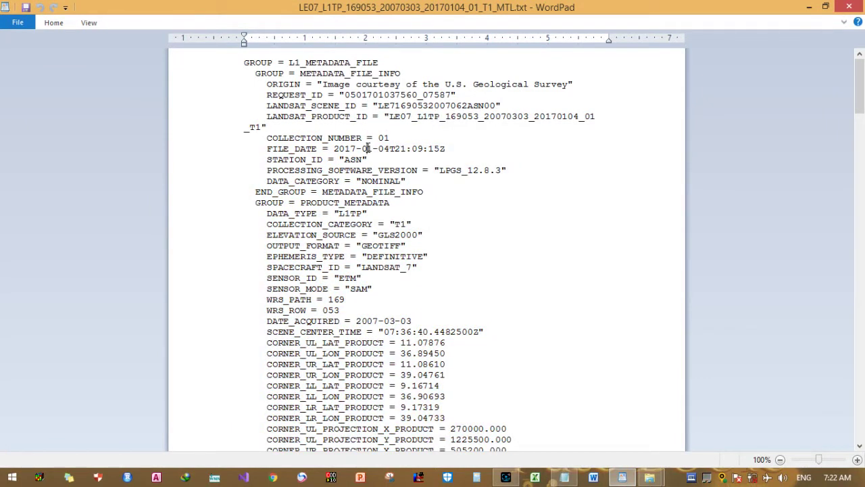
click(407, 256)
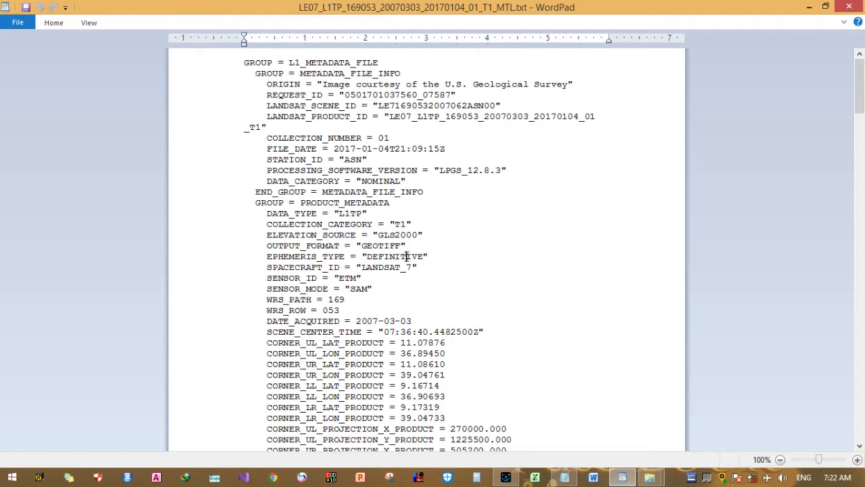
click(847, 6)
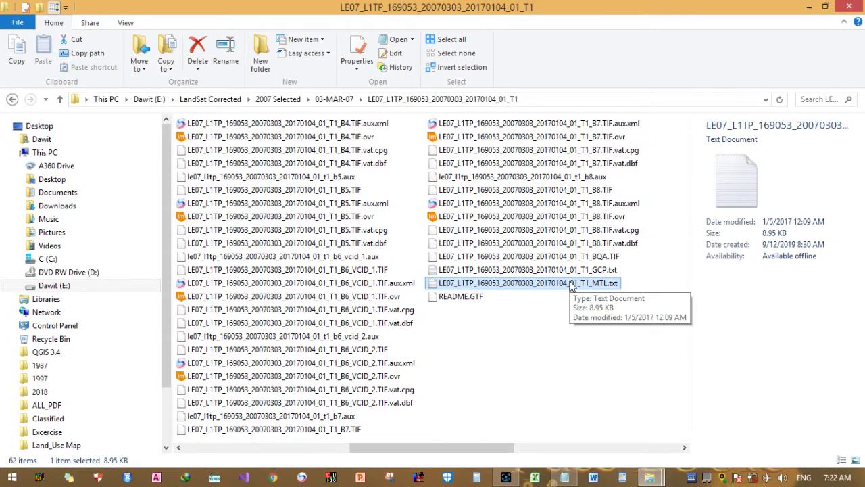
click(575, 304)
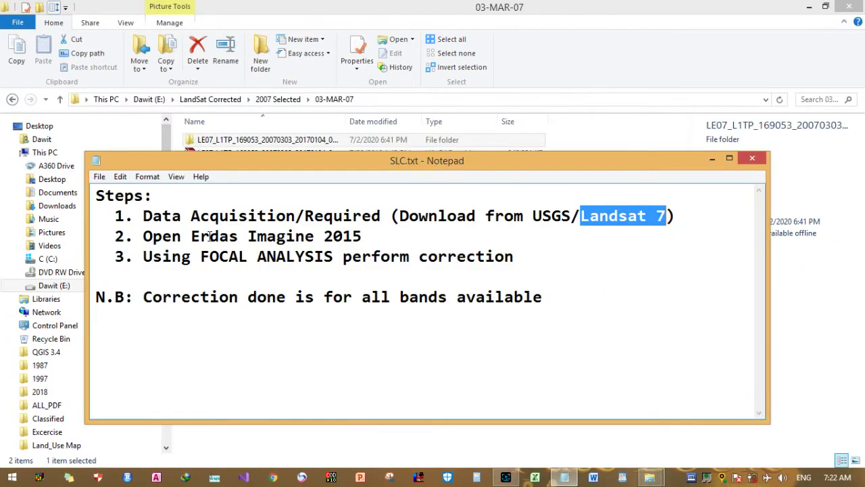
click(211, 236)
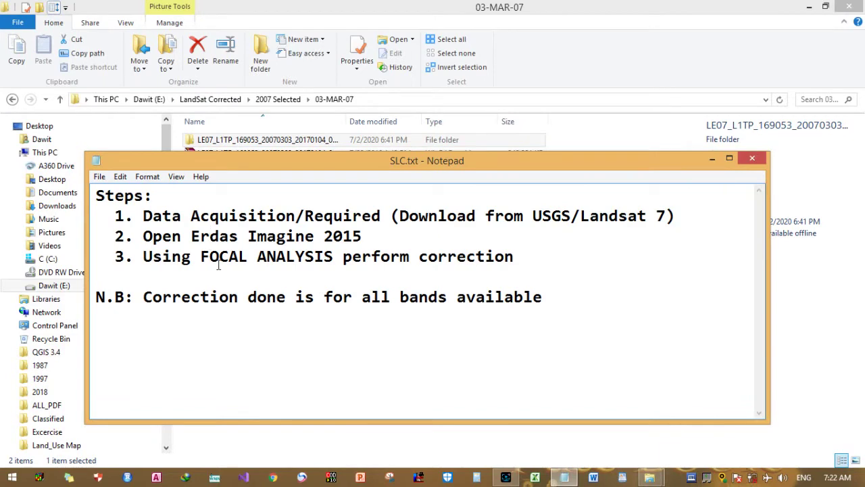
- Launch ERDAS IMAGINE 2015 and point out the Open Erdas Imagine 2015 step in the notes
key(super)
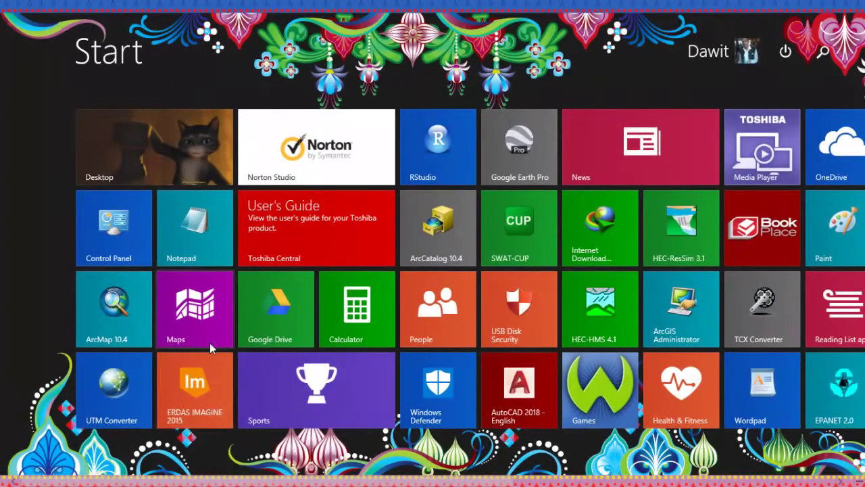
click(202, 390)
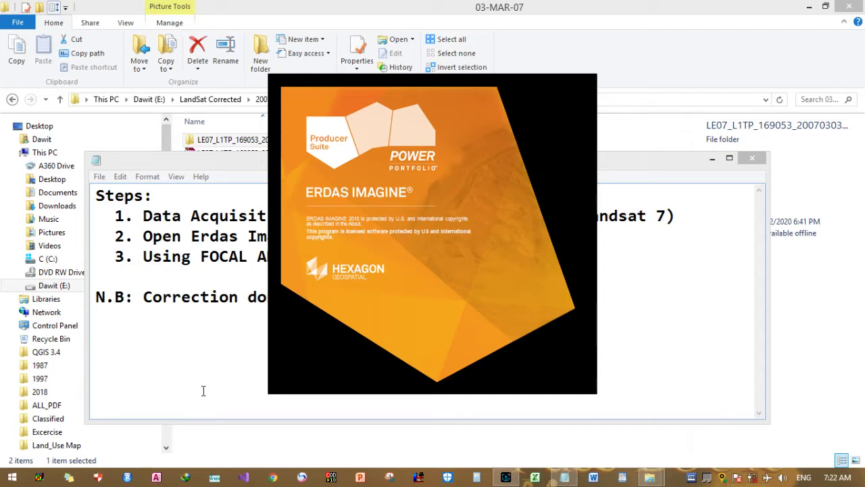
click(621, 288)
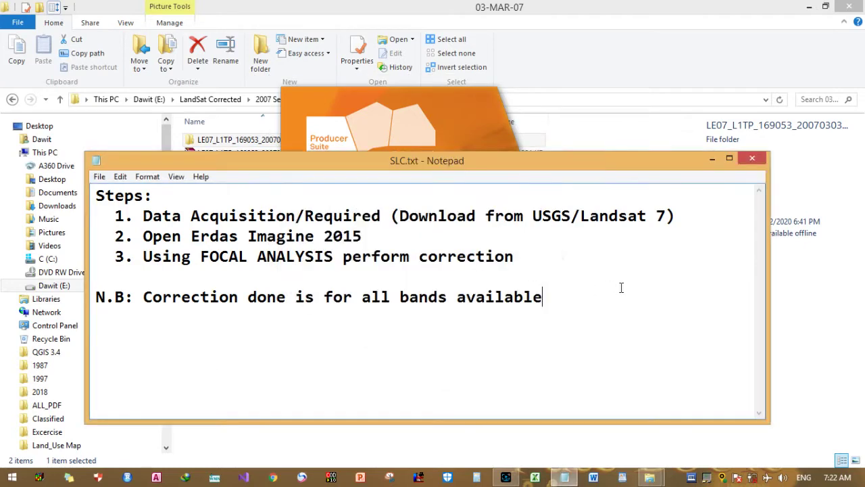
click(365, 244)
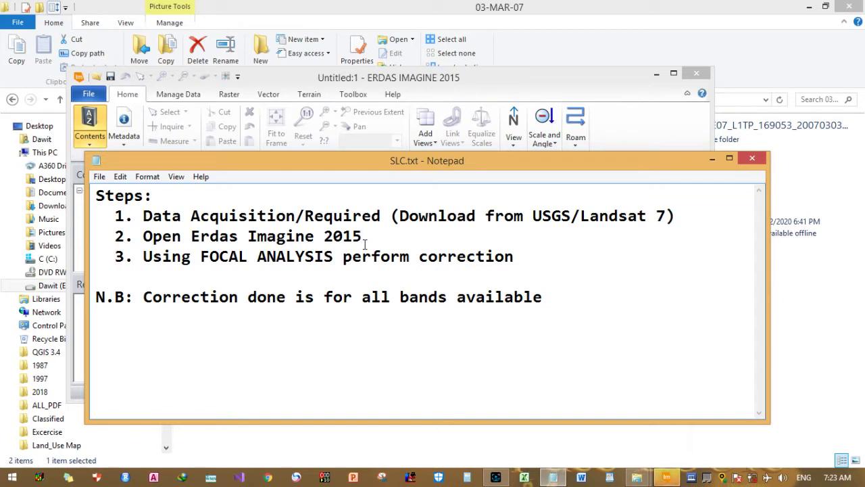
- Append 'explicitely' after 'available' in the N.B. line, then bring ERDAS IMAGINE forward
click(334, 292)
click(567, 312)
text(explicite)
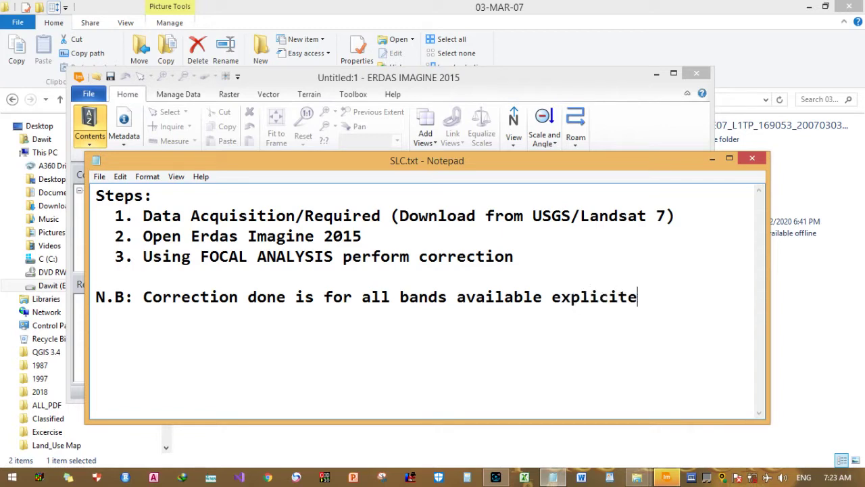
text(ly)
click(663, 136)
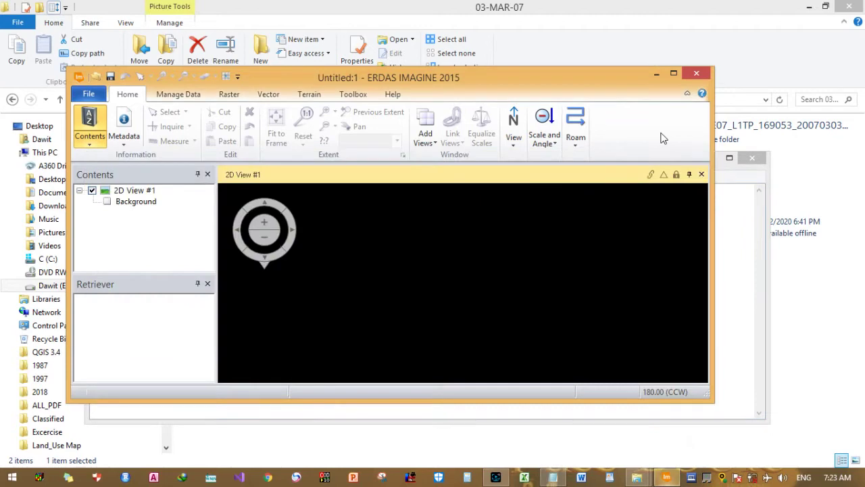
- Maximize ERDAS IMAGINE, open Raster > Spatial > Focal Analysis, then return to the SLC notes
double_click(616, 80)
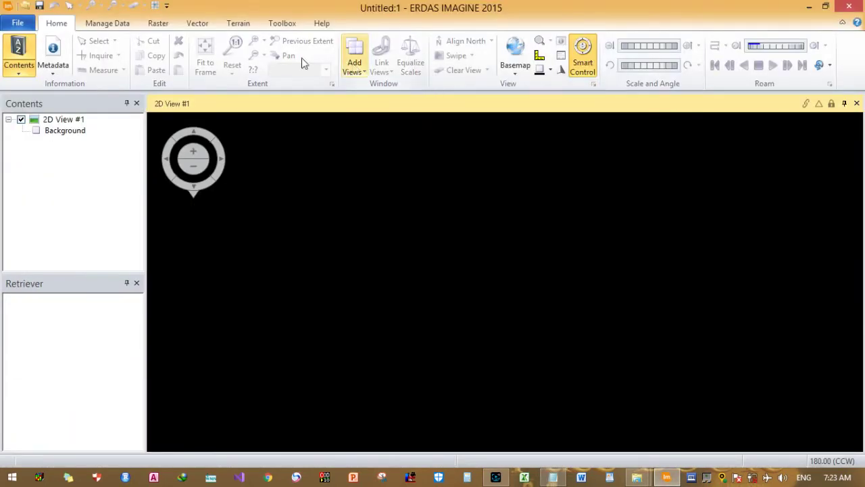
click(158, 24)
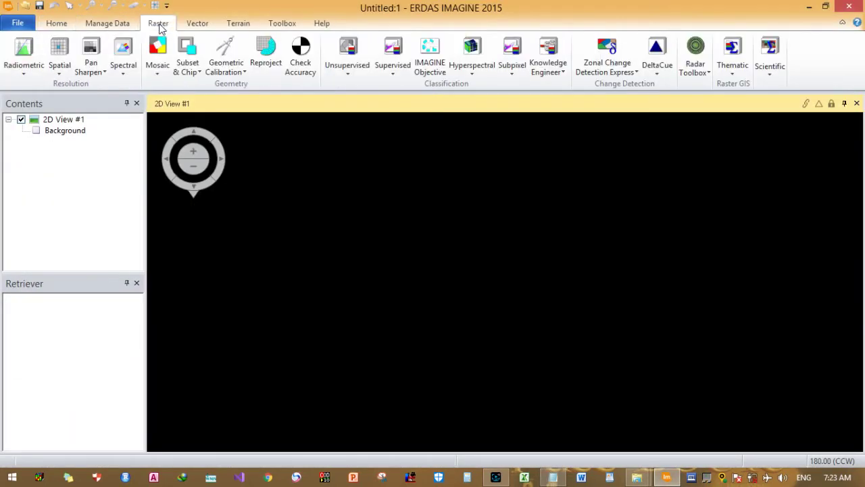
click(63, 69)
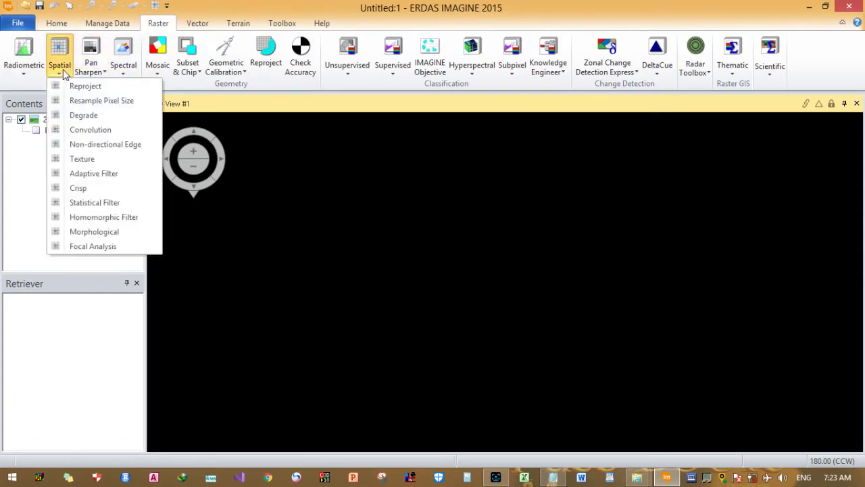
click(93, 247)
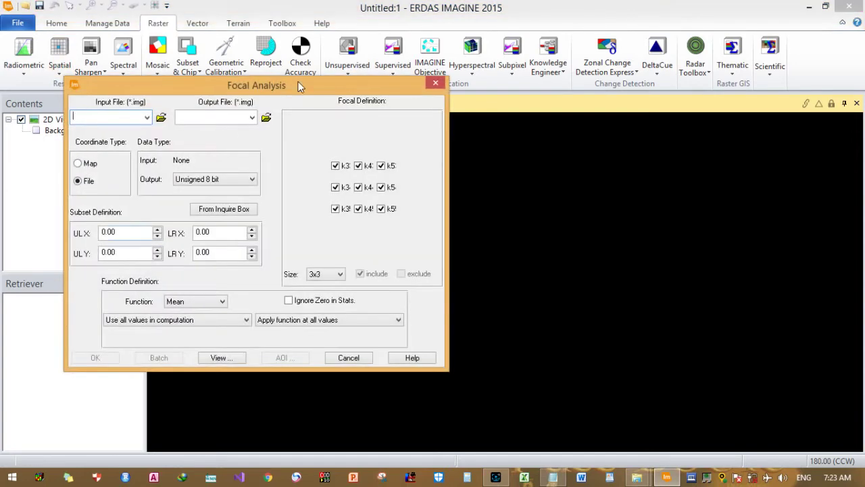
drag(298, 86, 448, 94)
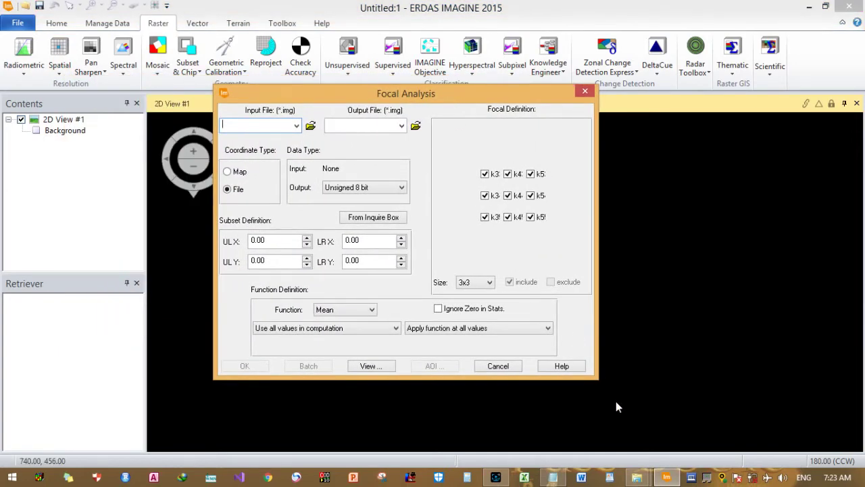
click(553, 477)
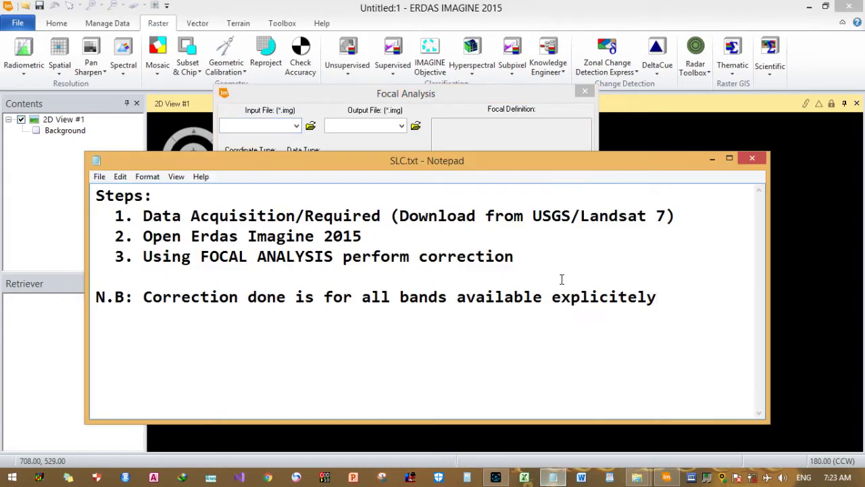
- Add line '4. Only Band-2 is corrected for gup/scanline error' below step 3 in SLC.txt
click(571, 276)
key(Return)
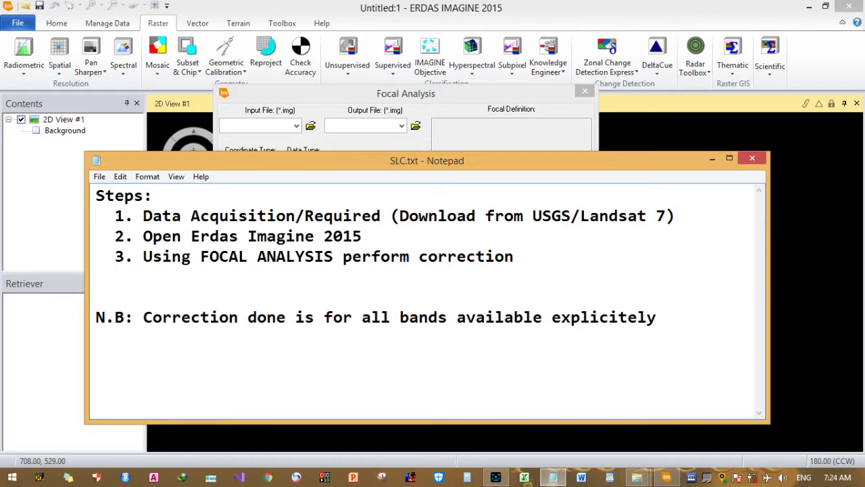
text(4. Only Band-)
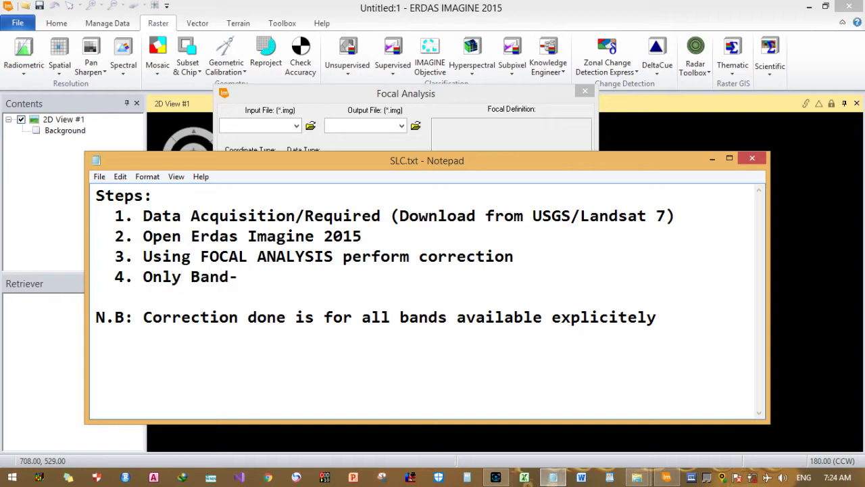
text(2 is corre)
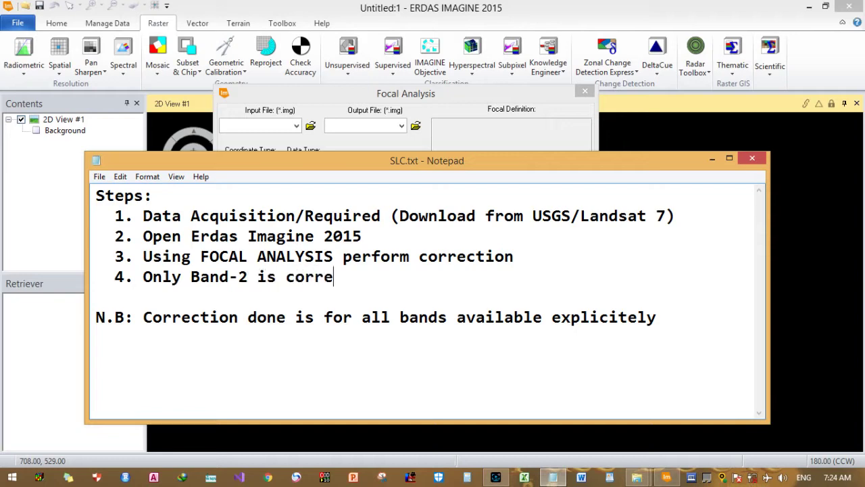
text(cted f)
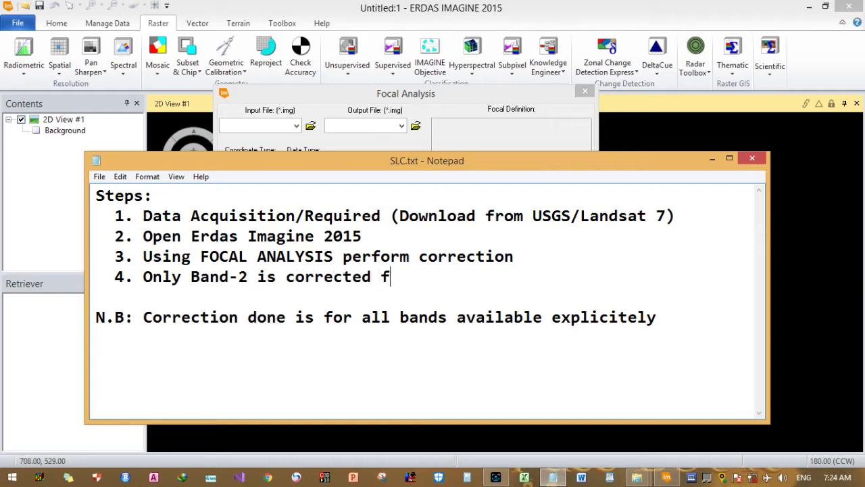
text(or gup)
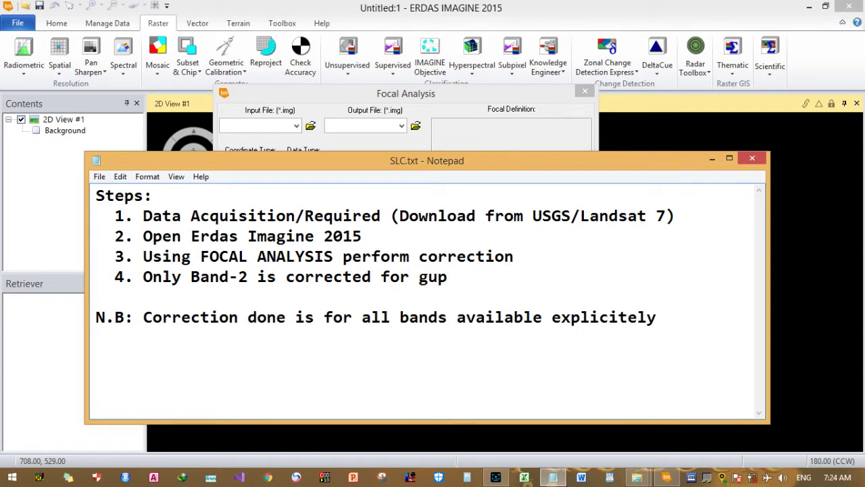
text(/scanline )
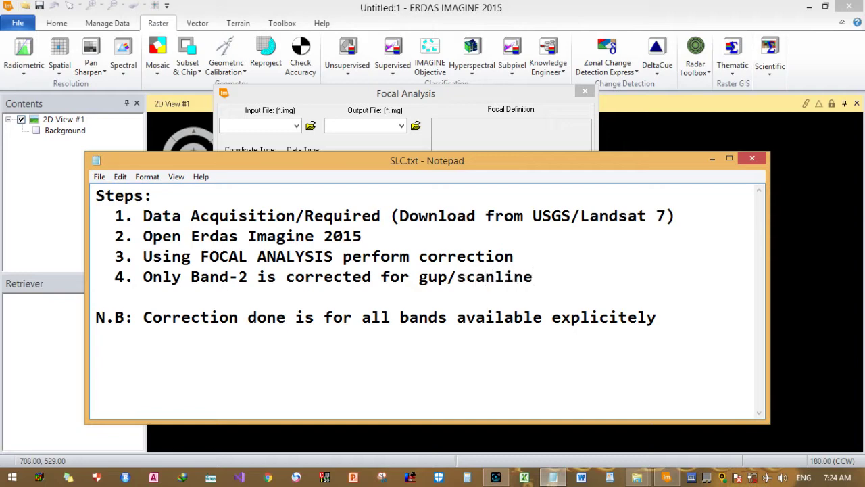
text(error)
click(497, 94)
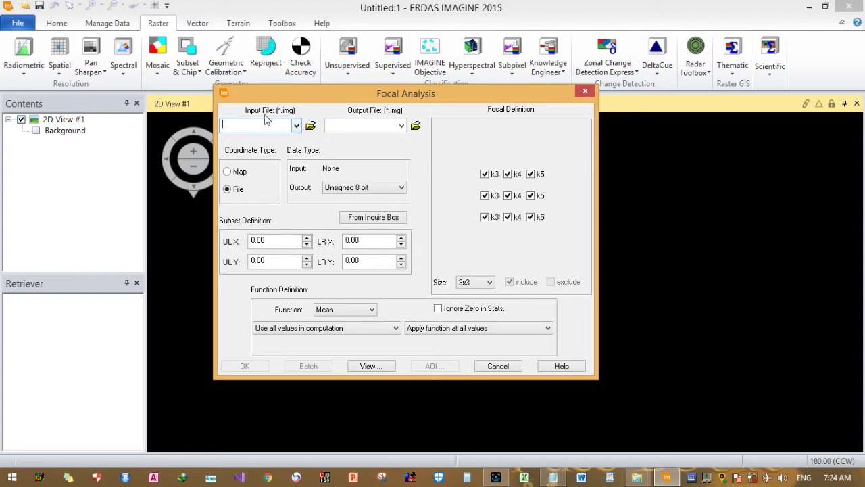
- Browse the Input File dialog to E:\LandSat Corrected\2007 Selected\03-MAR-07 and its Landsat scene folder
click(297, 127)
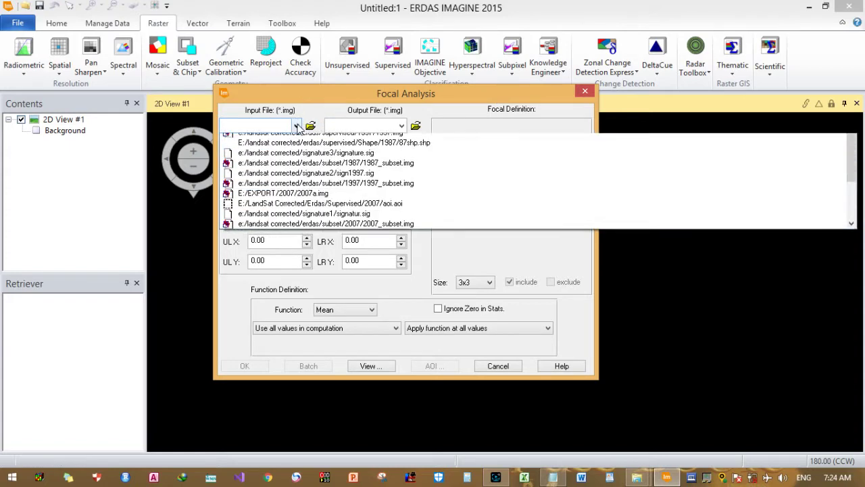
click(310, 128)
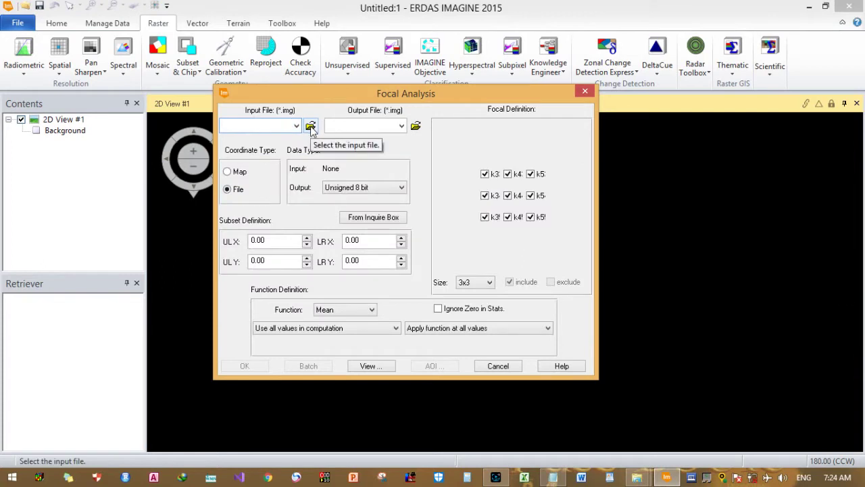
click(310, 127)
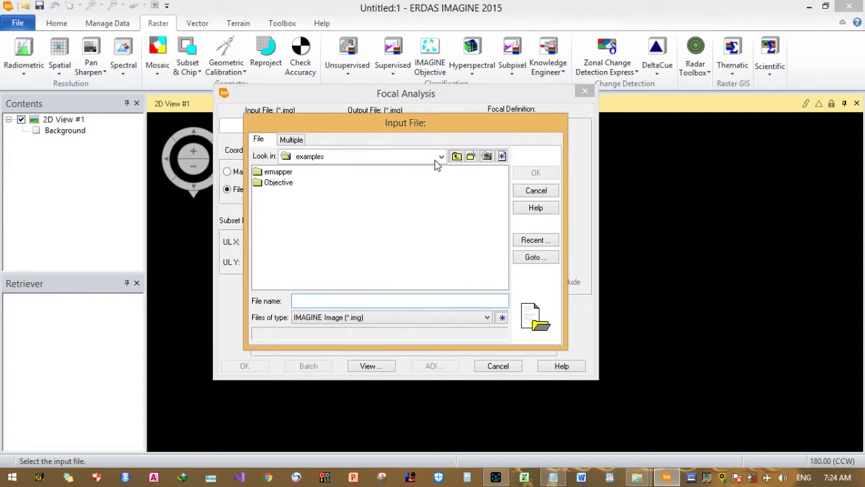
click(441, 157)
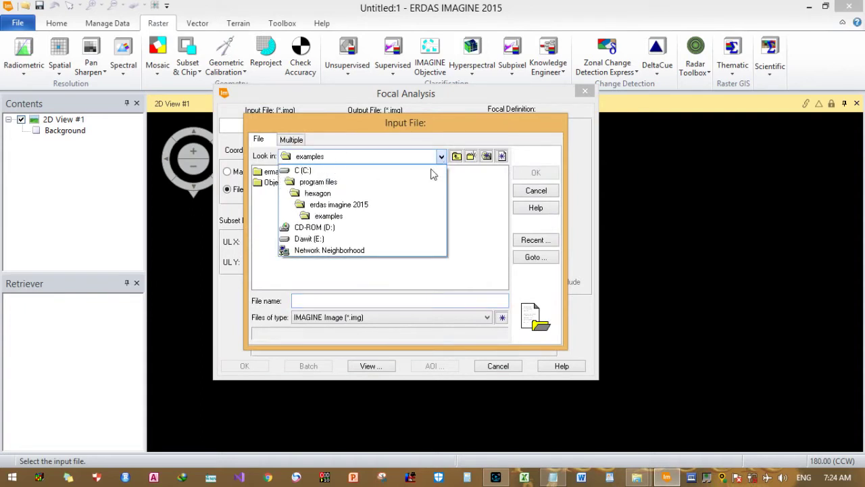
click(375, 240)
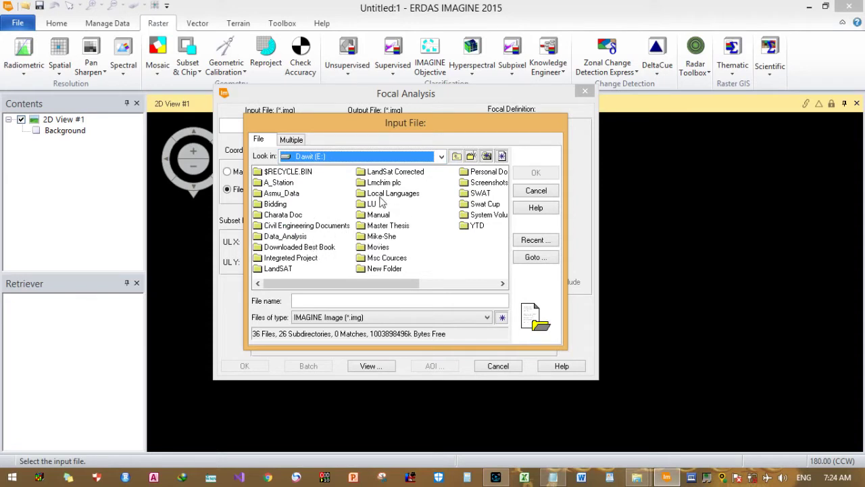
double_click(400, 174)
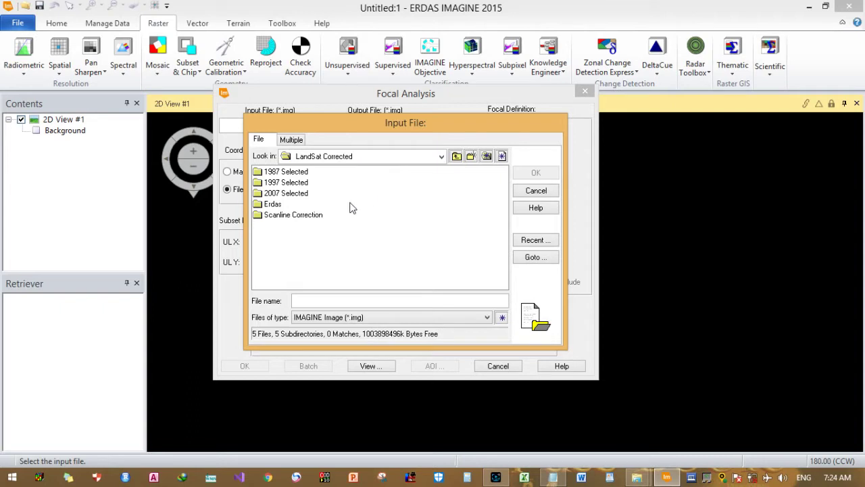
double_click(302, 195)
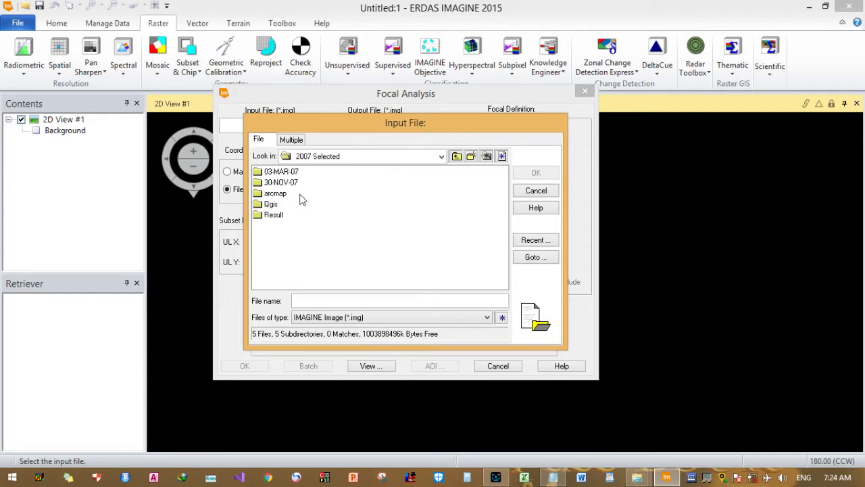
double_click(294, 173)
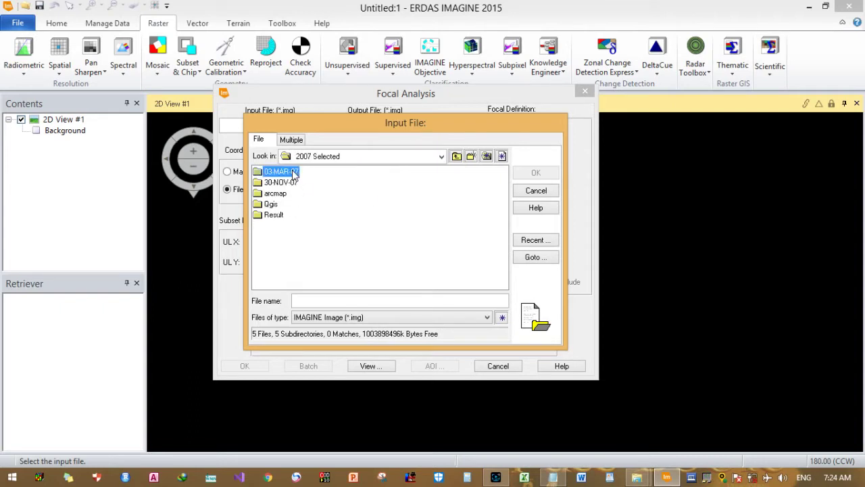
click(304, 171)
double_click(305, 171)
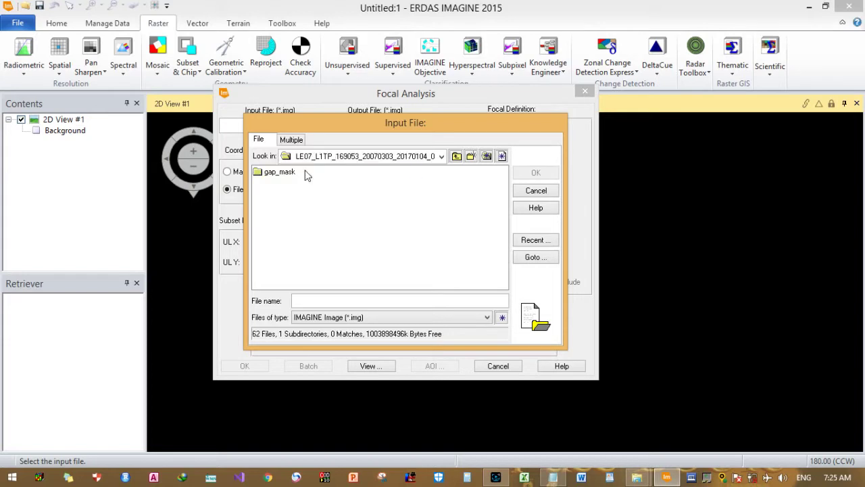
- Reopen the scene folder and filter Files of type to TIFF to list the band files
click(457, 157)
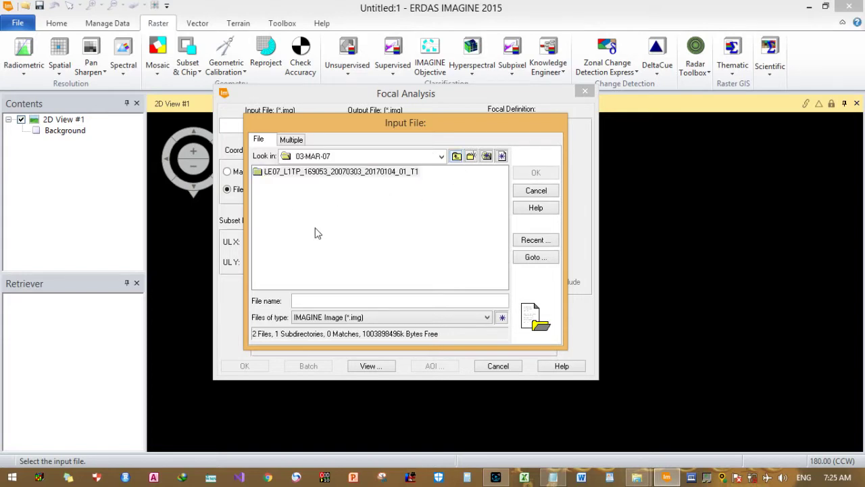
click(305, 172)
double_click(305, 171)
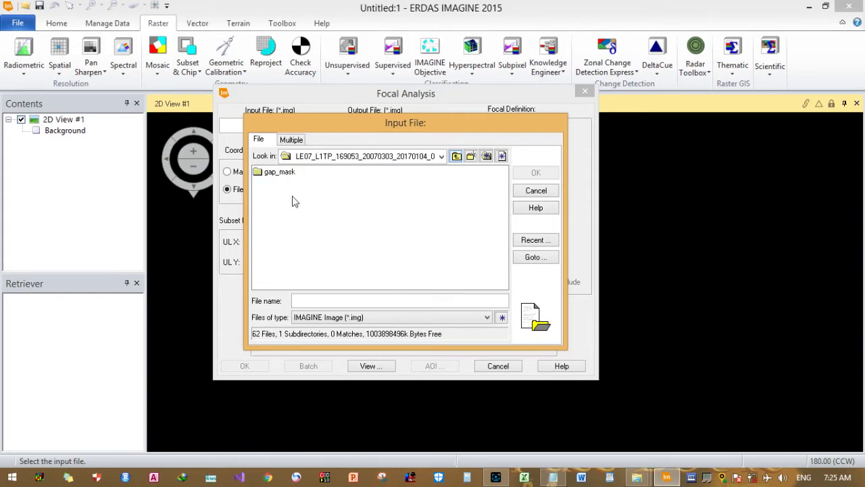
click(414, 322)
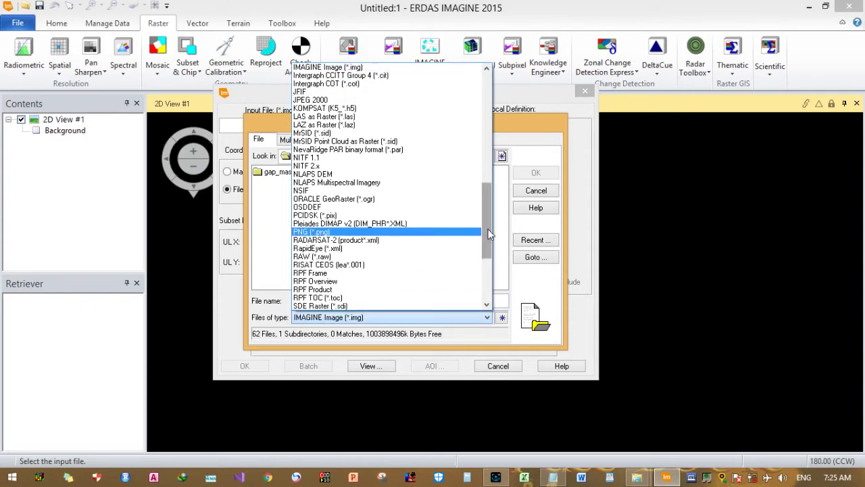
drag(489, 229, 494, 269)
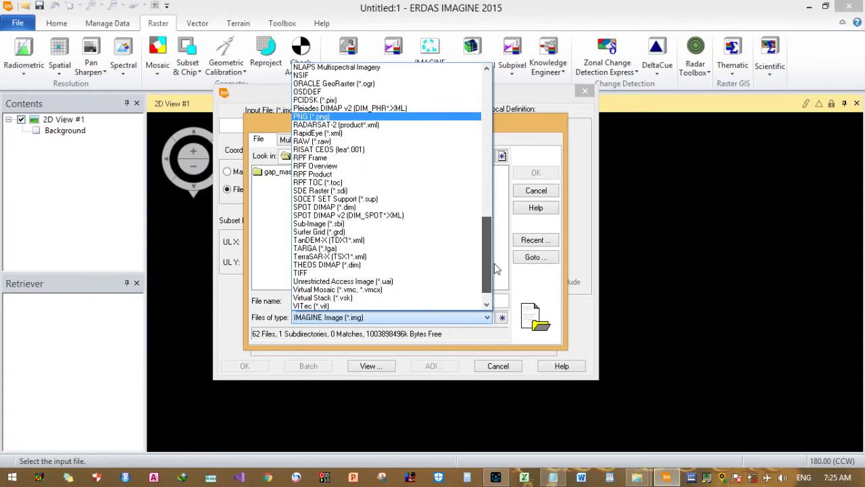
click(415, 273)
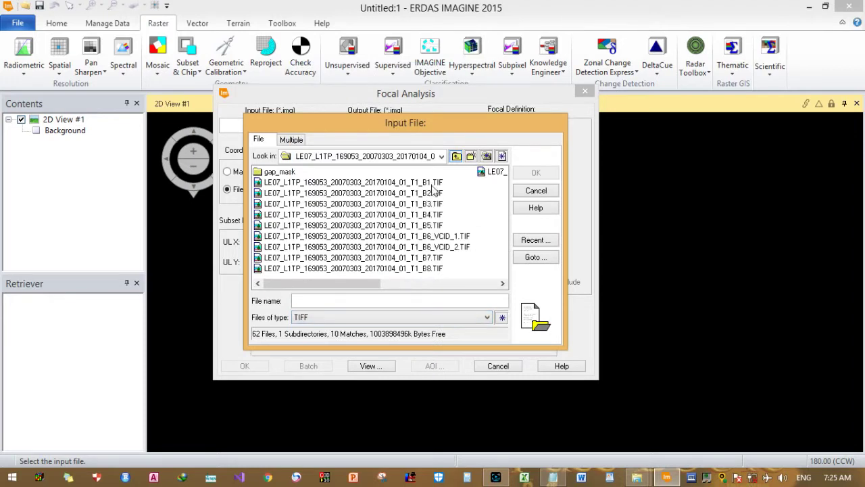
- Choose the scene's _B2.TIF file as the Focal Analysis input and confirm
click(431, 192)
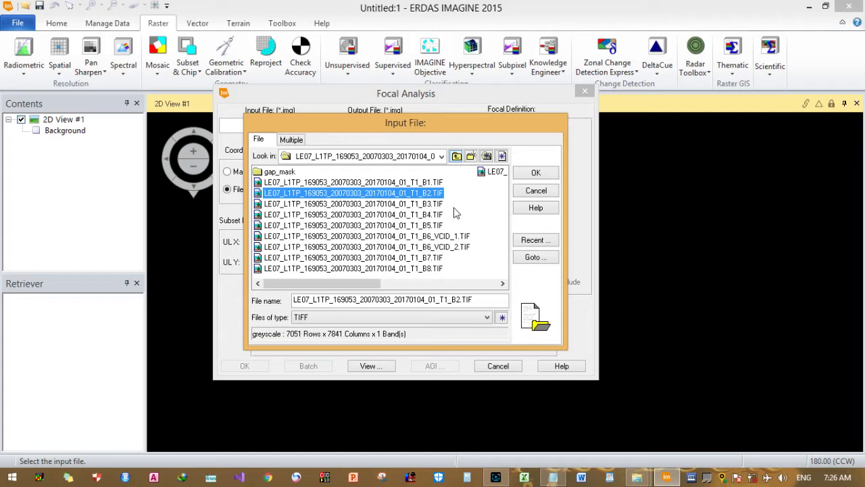
click(533, 175)
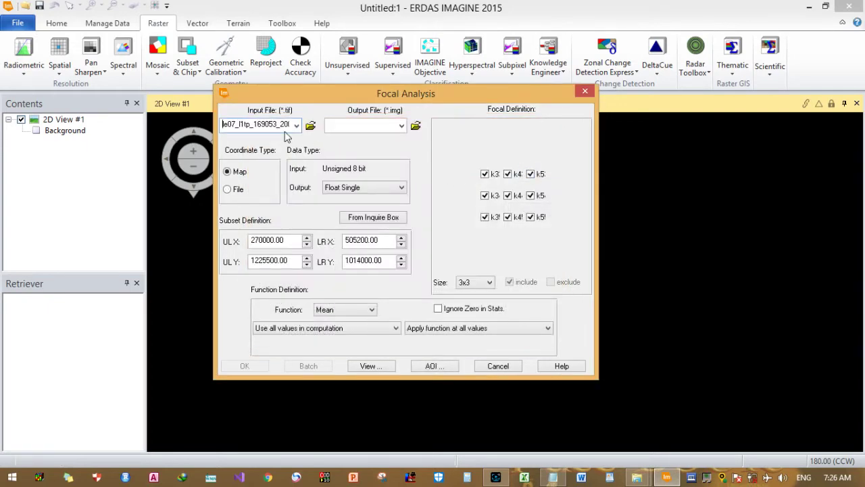
- Browse the Output File dialog to E:\LandSat Corrected\Scanline Correction and create a Ban-2 folder
click(417, 127)
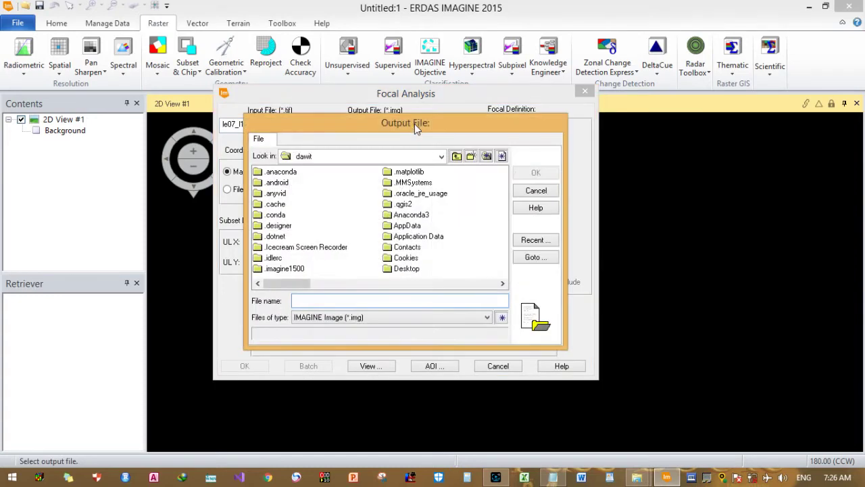
click(441, 156)
click(376, 218)
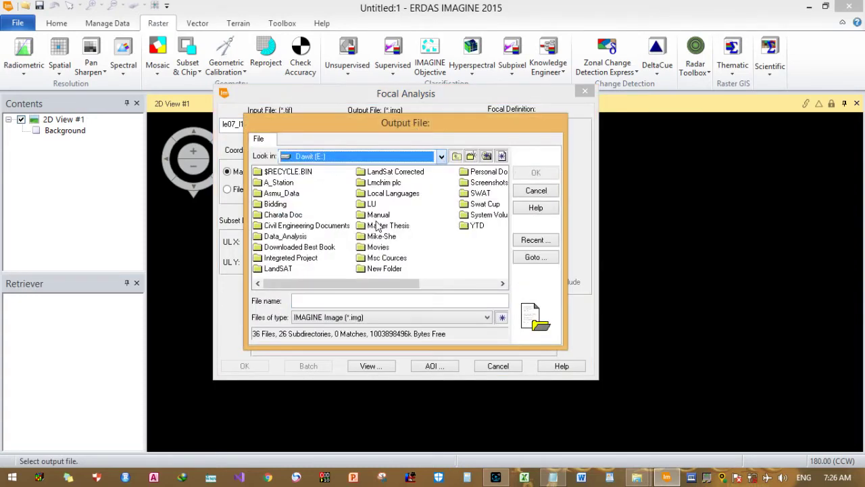
double_click(397, 175)
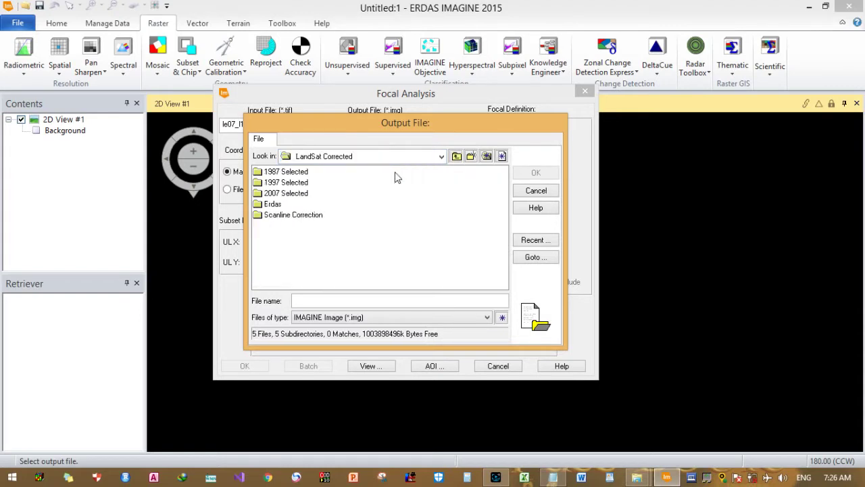
click(308, 218)
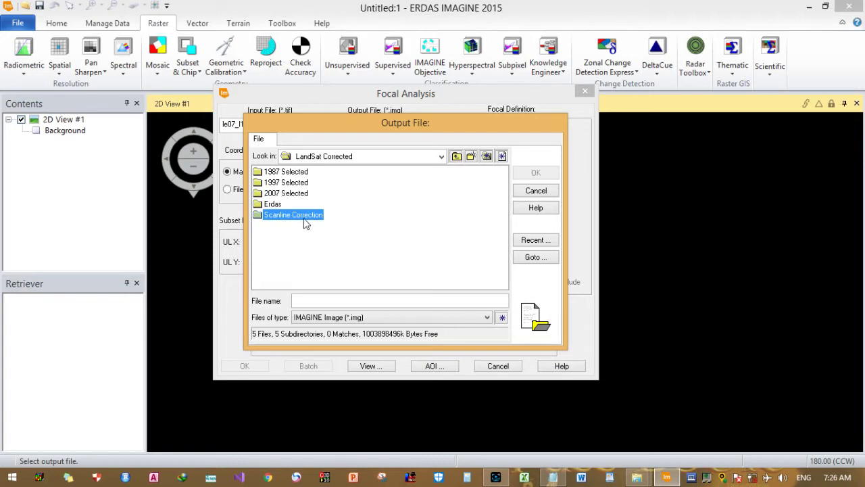
double_click(300, 217)
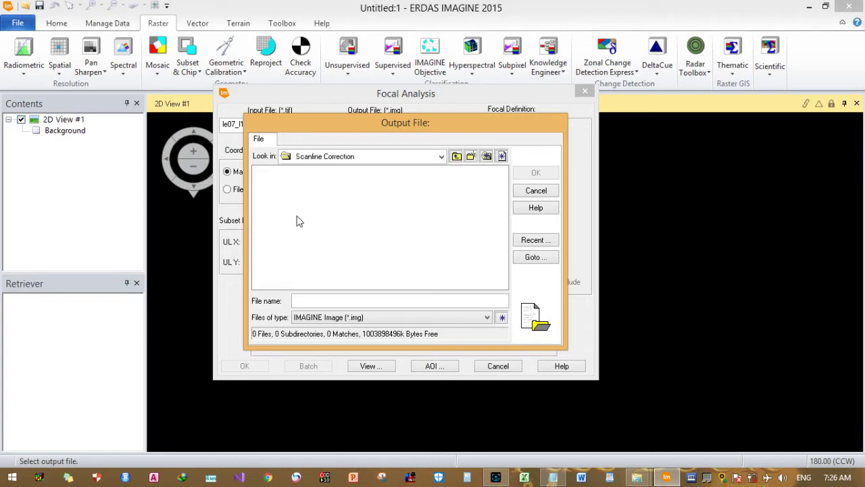
click(471, 156)
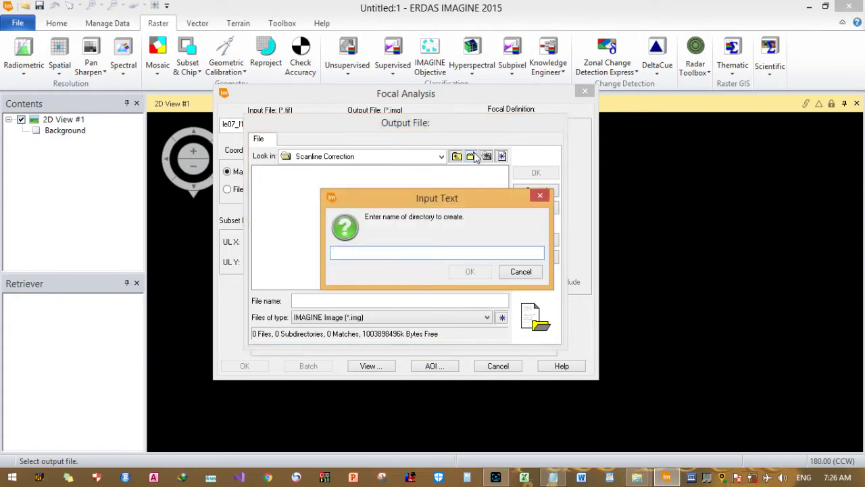
text(Ban-2)
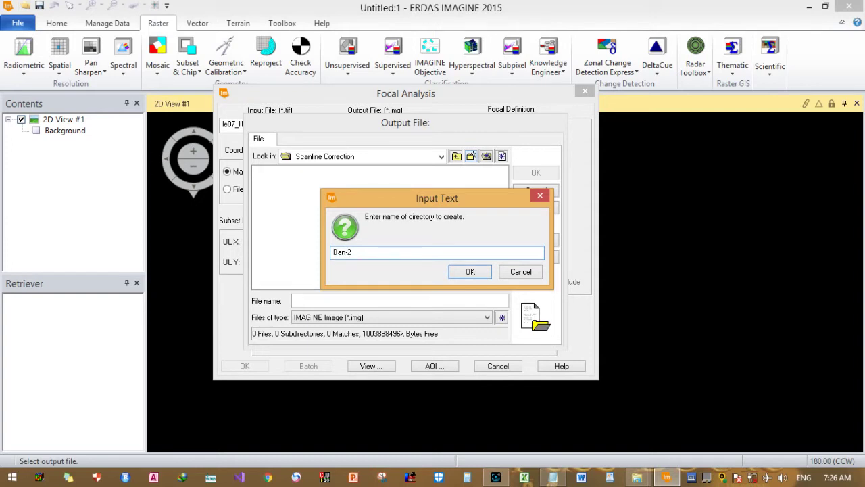
click(465, 271)
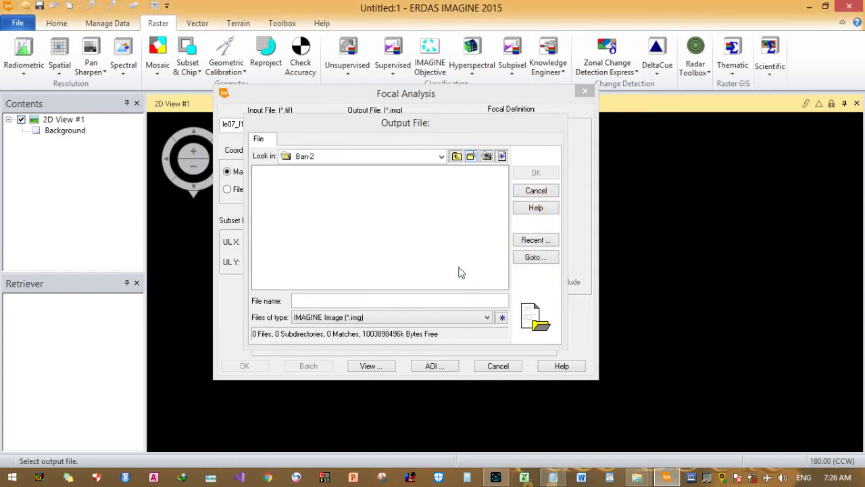
- Save the output as band_2_1.img, IMAGINE Image format, inside the Ban-2 folder
click(441, 156)
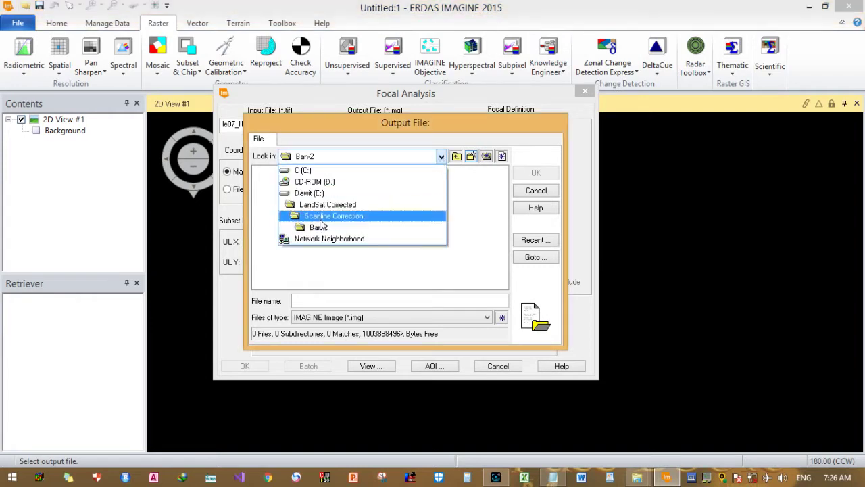
click(322, 222)
double_click(278, 174)
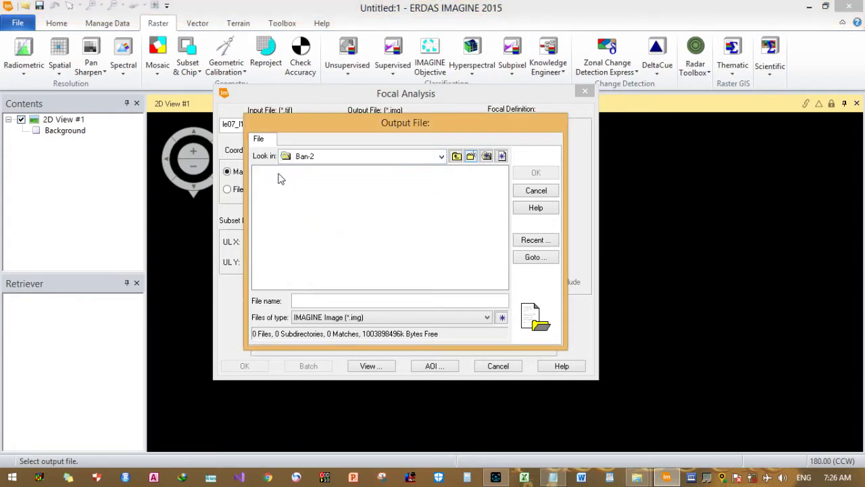
click(322, 302)
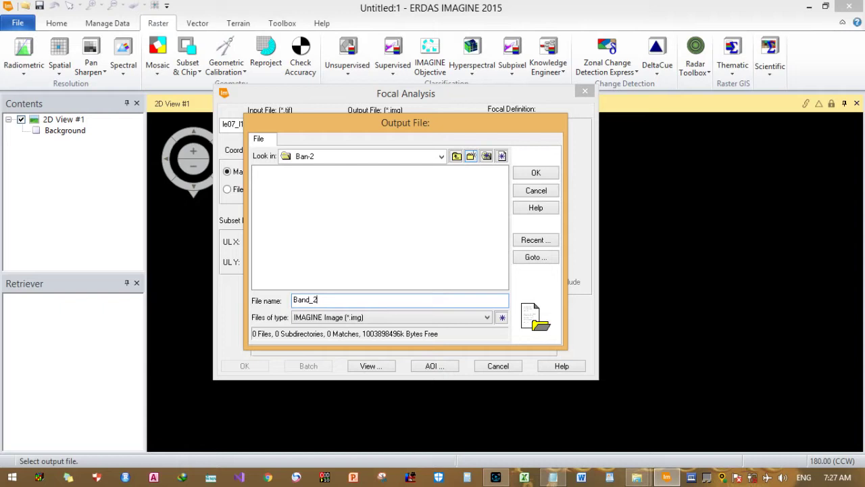
click(326, 319)
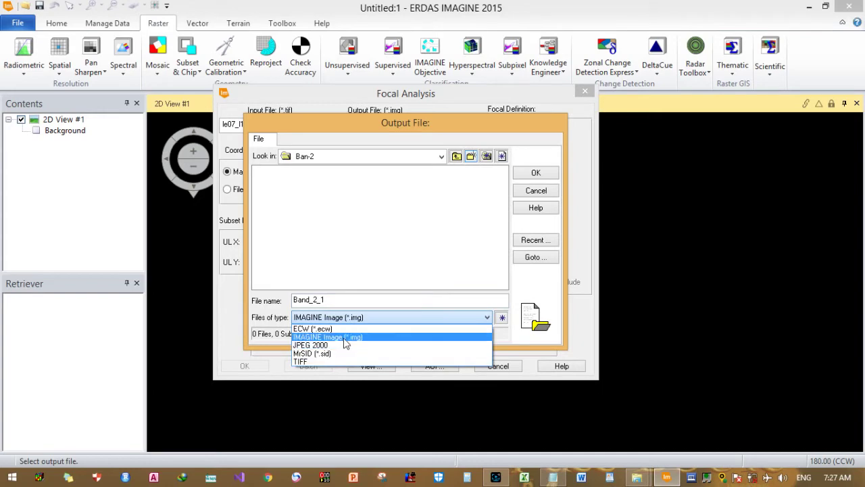
click(345, 338)
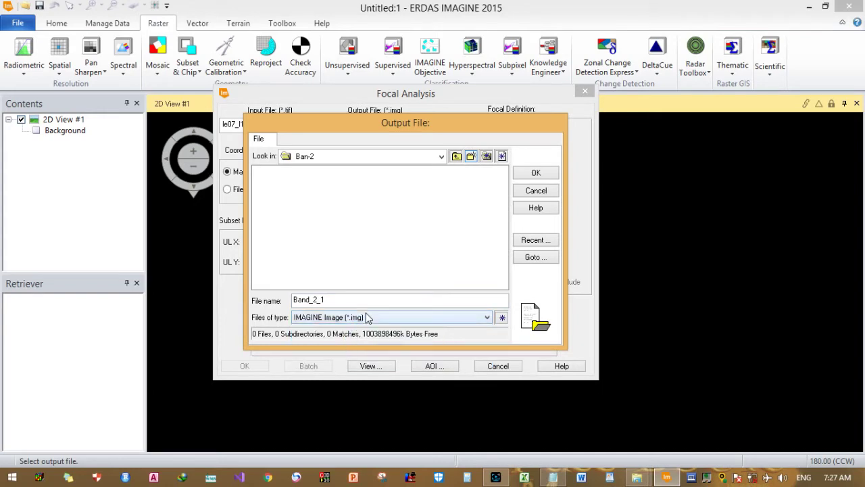
click(532, 175)
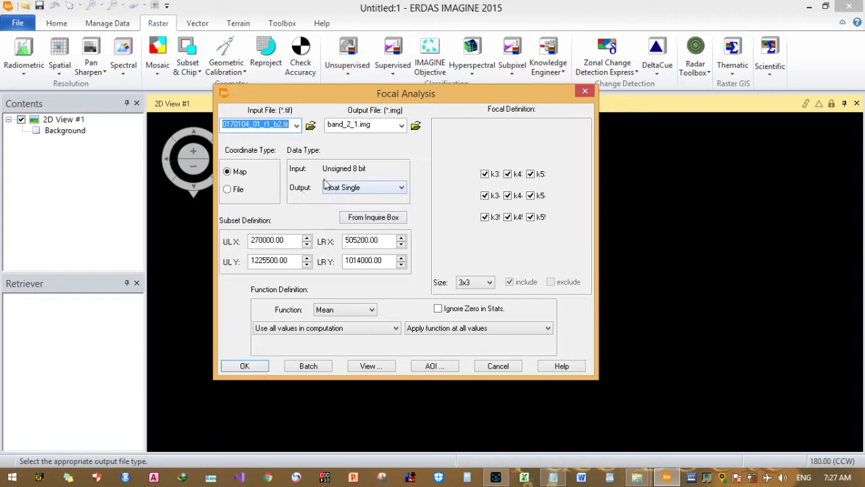
- Set output type Unsigned 8 bit, ignore value 0, and run the mean 3x3 focal analysis
click(361, 189)
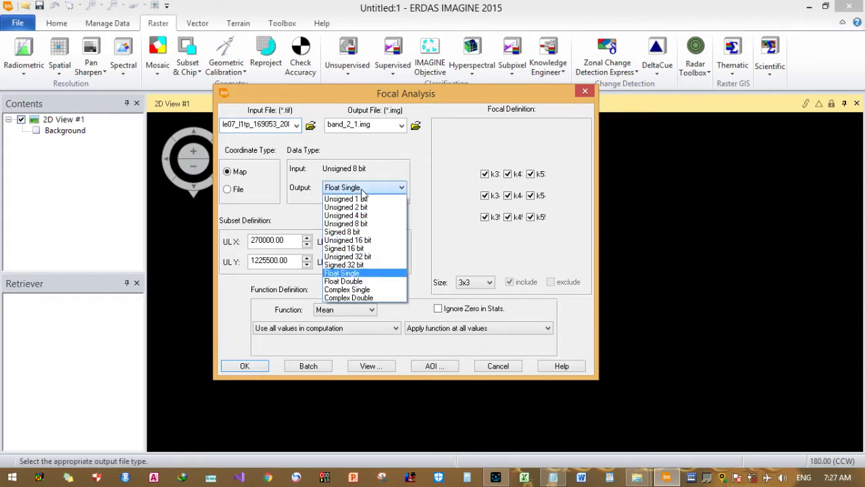
click(369, 224)
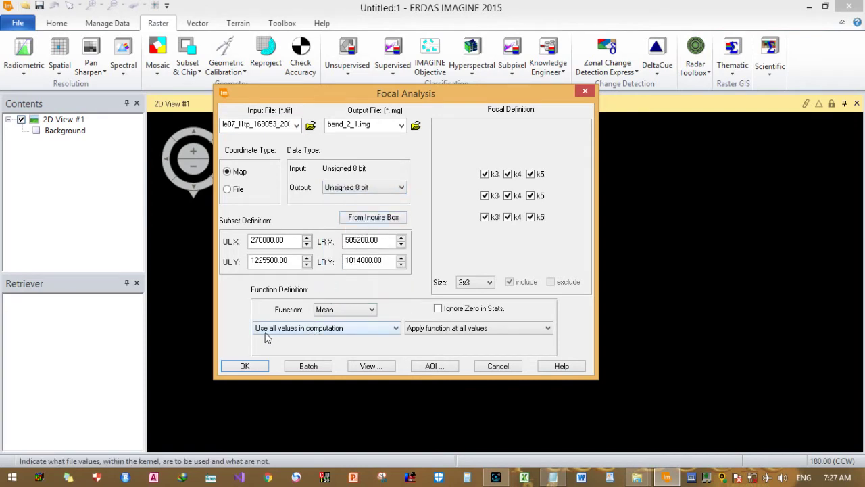
click(336, 332)
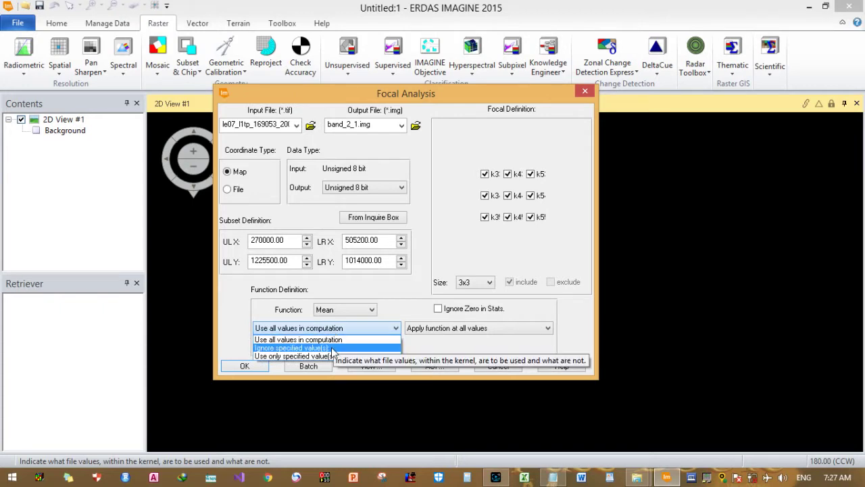
click(332, 348)
click(297, 349)
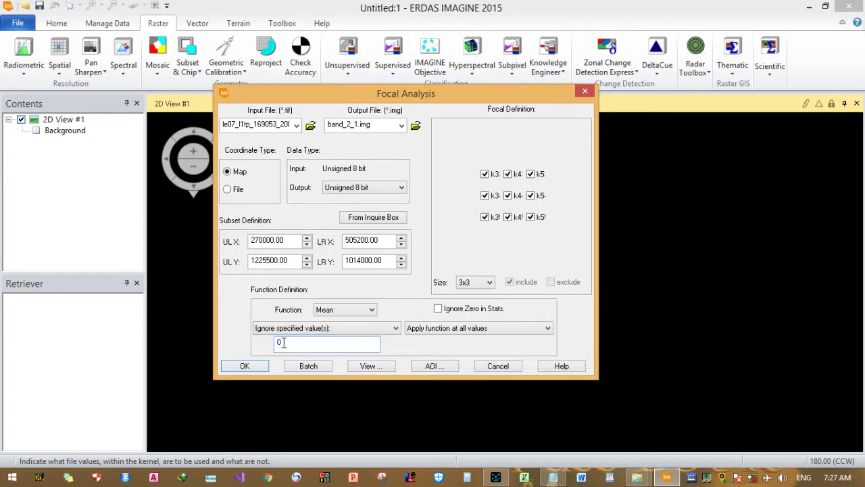
double_click(276, 347)
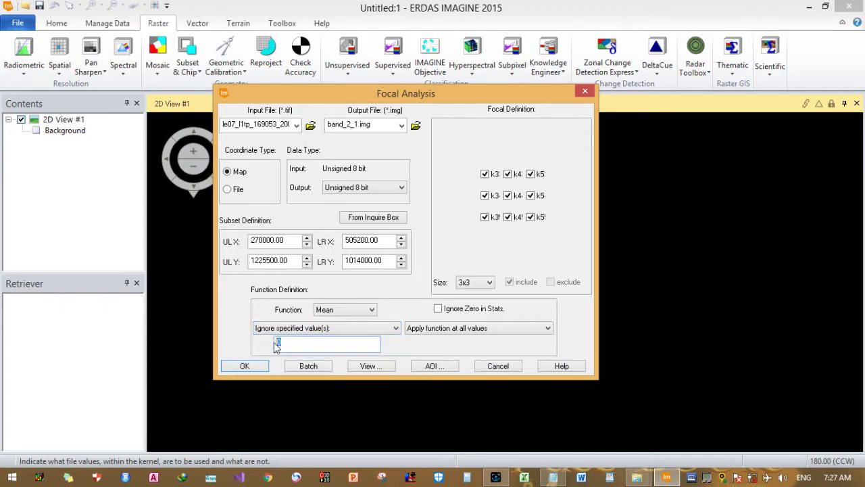
click(316, 330)
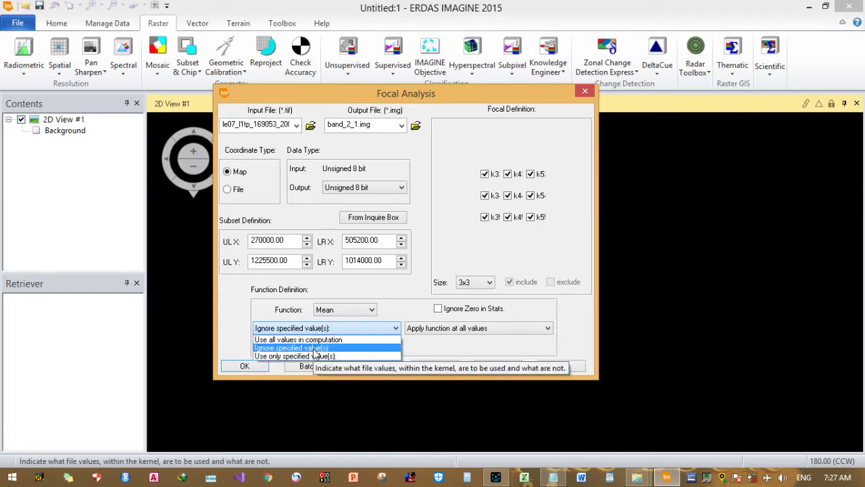
click(315, 347)
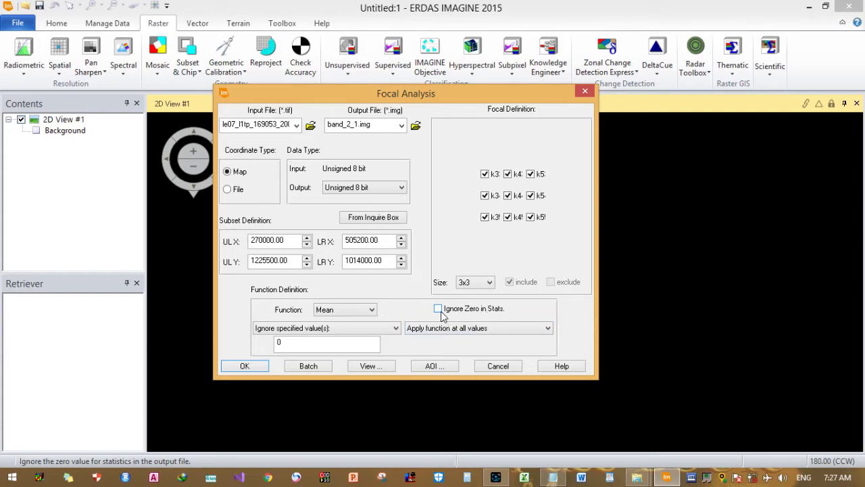
click(238, 369)
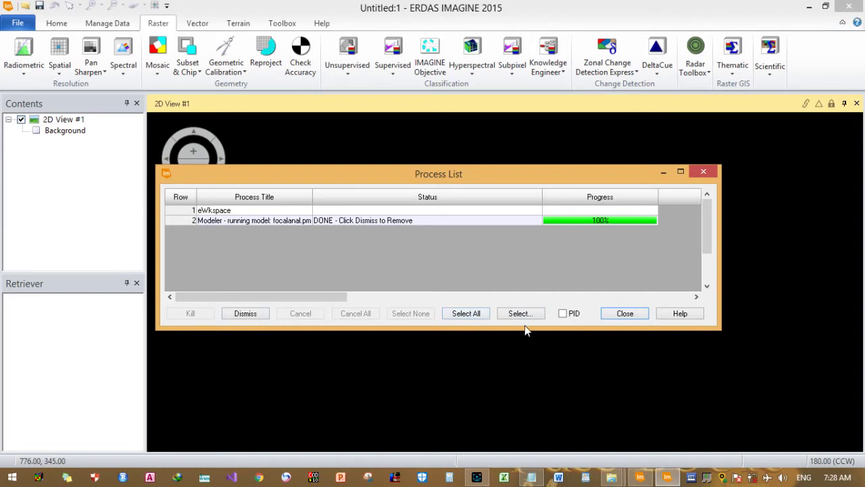
- Close the Process List once the band_2_1.img focal analysis shows DONE at 100%
click(625, 313)
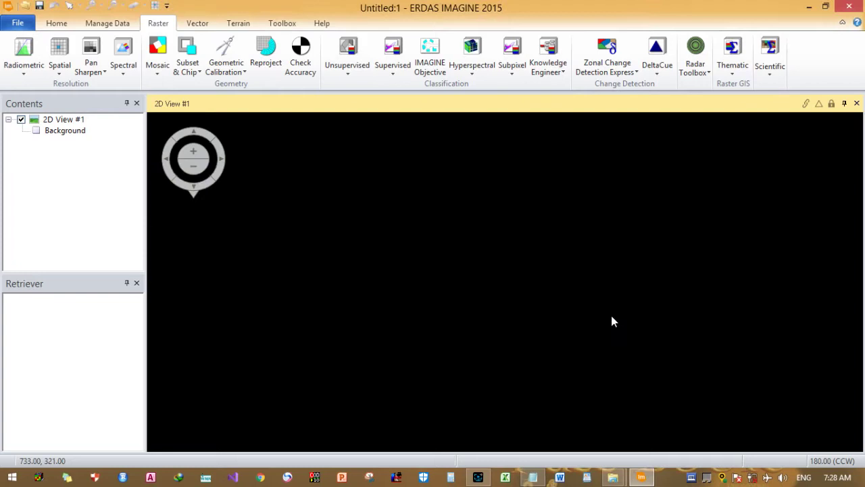
- Add a second 2D view beside 2D View #1 and make View #1 the active view
click(57, 23)
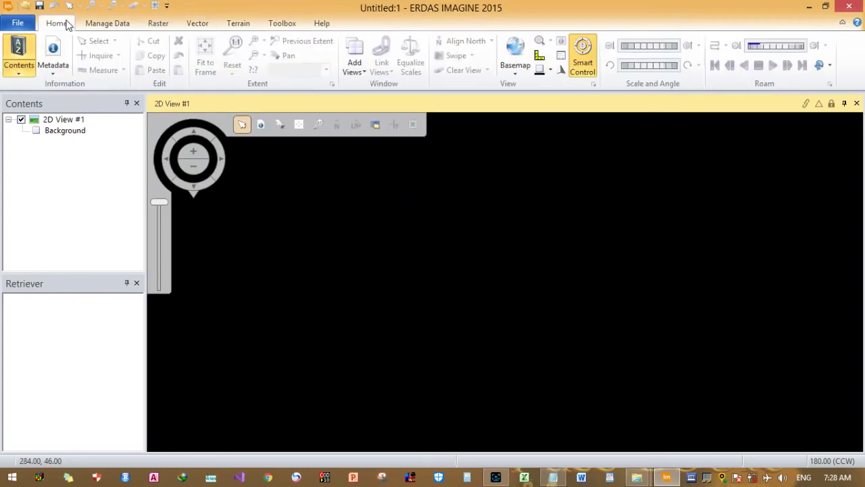
click(366, 70)
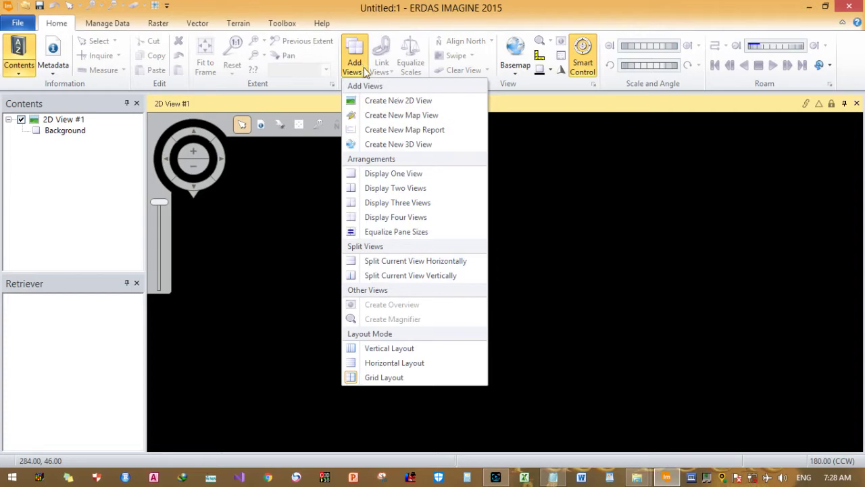
click(370, 101)
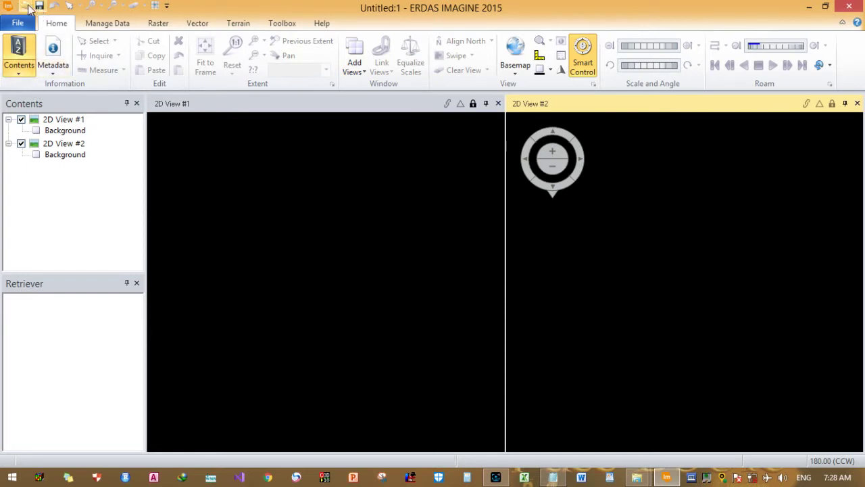
click(266, 107)
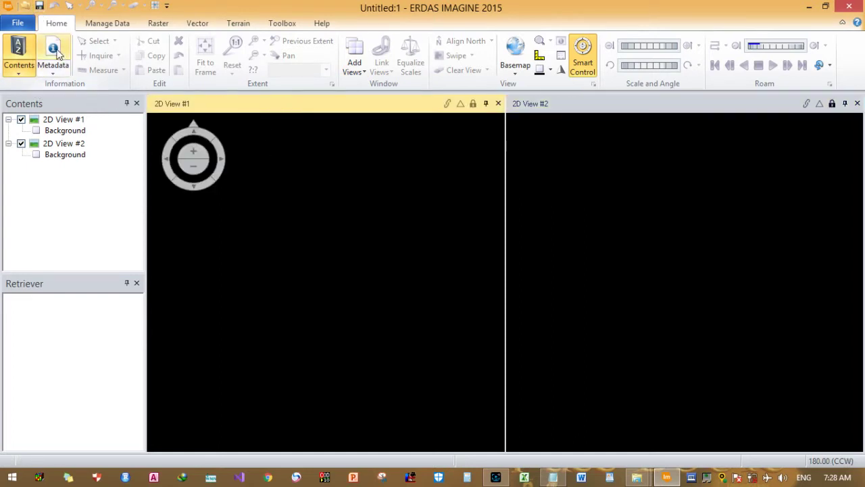
click(26, 6)
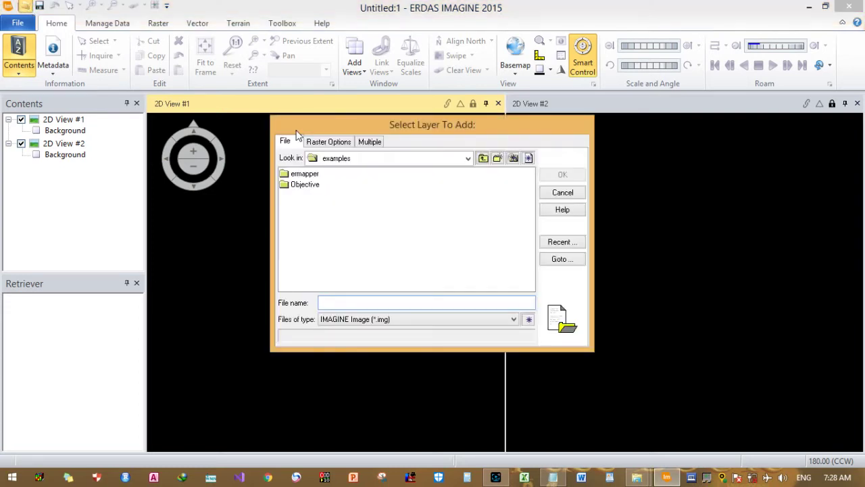
- Browse on the E: drive to LandSat Corrected > 2007 Selected > 03-MAR-07 > Landsat 7 scene folder
click(467, 161)
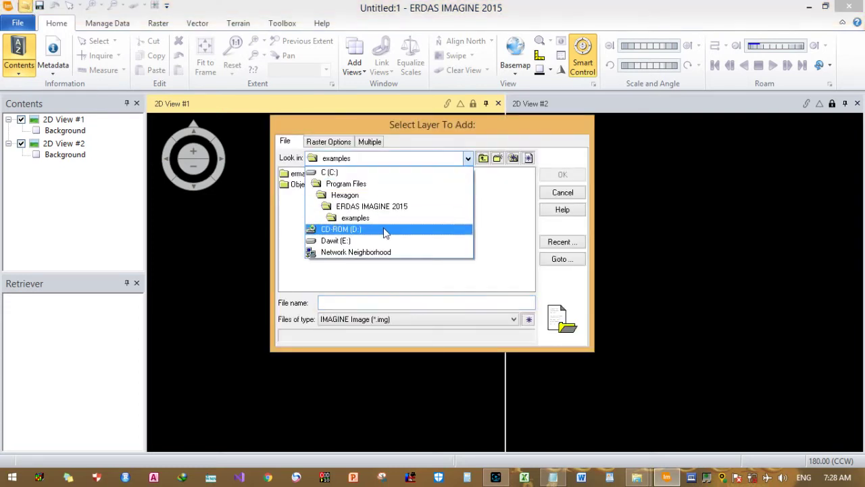
click(378, 242)
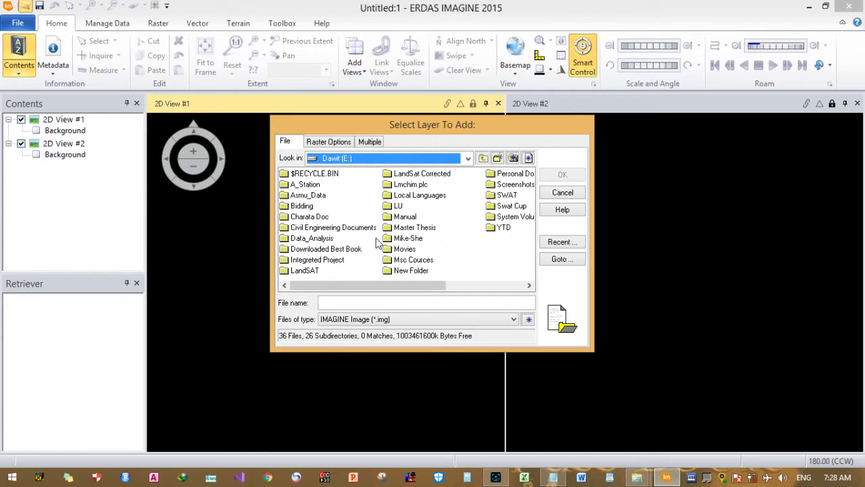
double_click(424, 176)
double_click(319, 174)
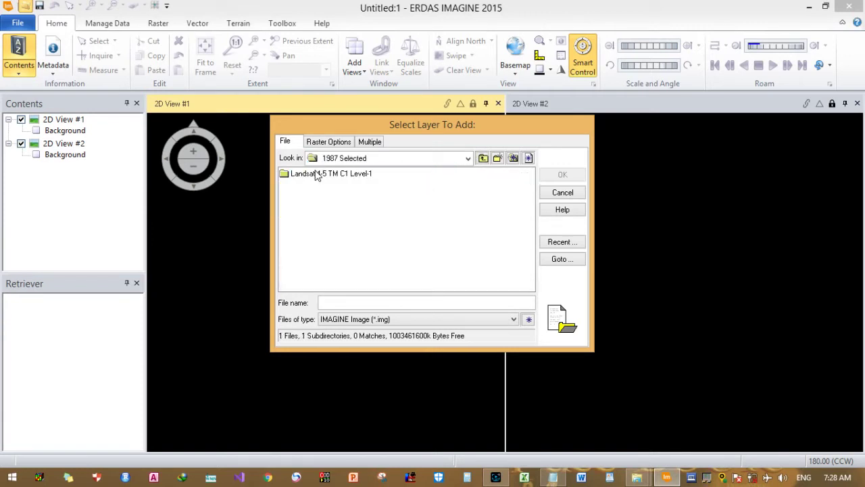
click(484, 158)
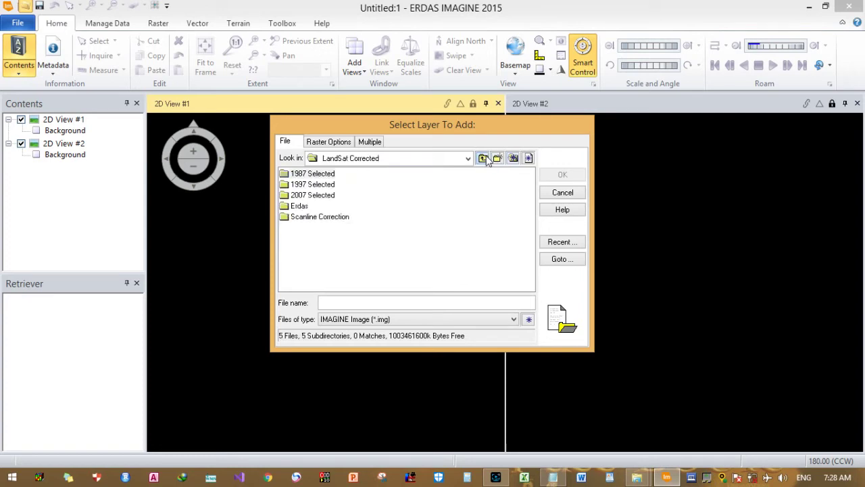
double_click(304, 196)
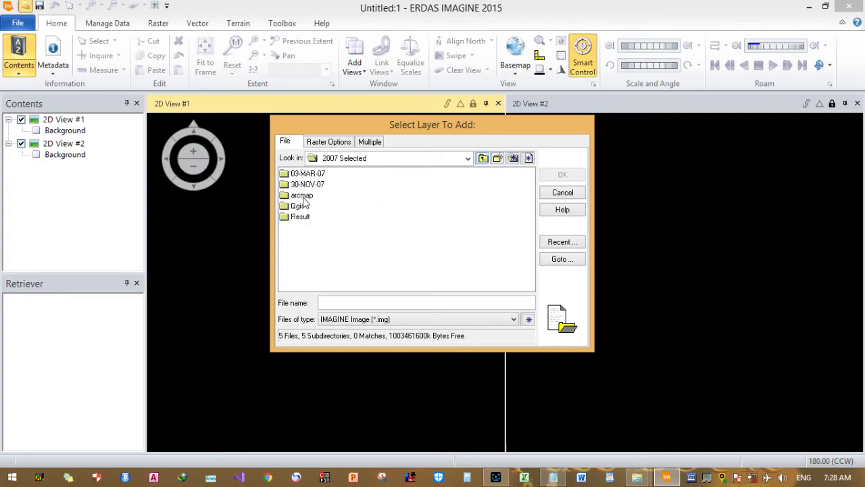
double_click(319, 176)
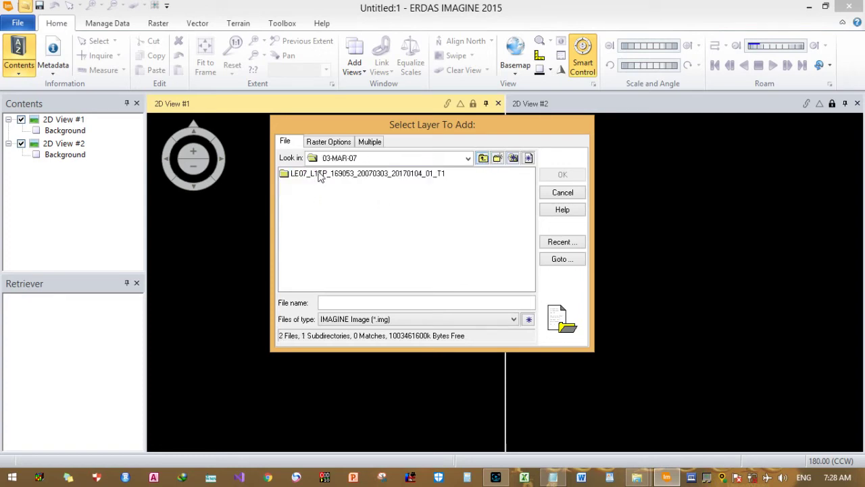
double_click(319, 177)
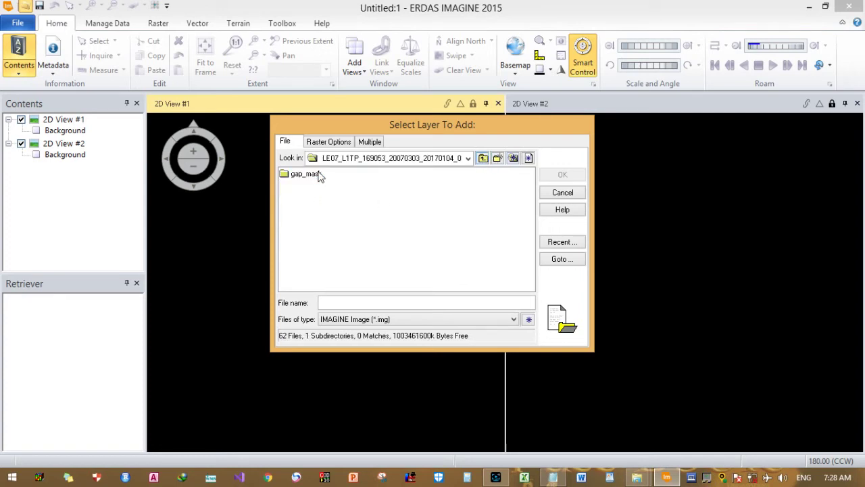
- List TIFF files, add the band 2 TIF to 2D View #1, and dismiss the compression warnings
click(488, 322)
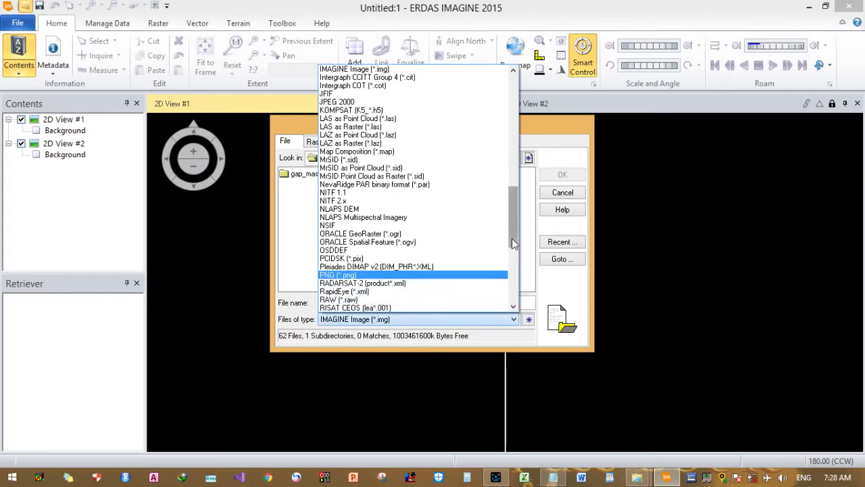
drag(512, 238, 520, 302)
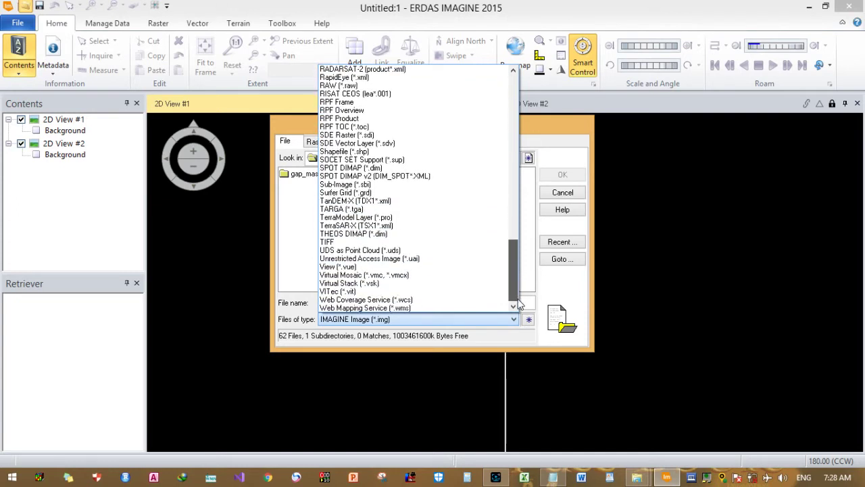
drag(520, 305, 520, 305)
click(501, 242)
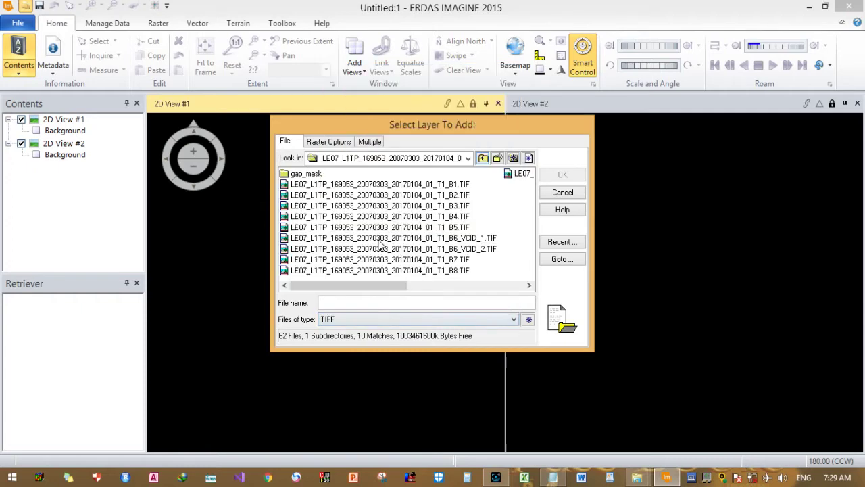
click(460, 195)
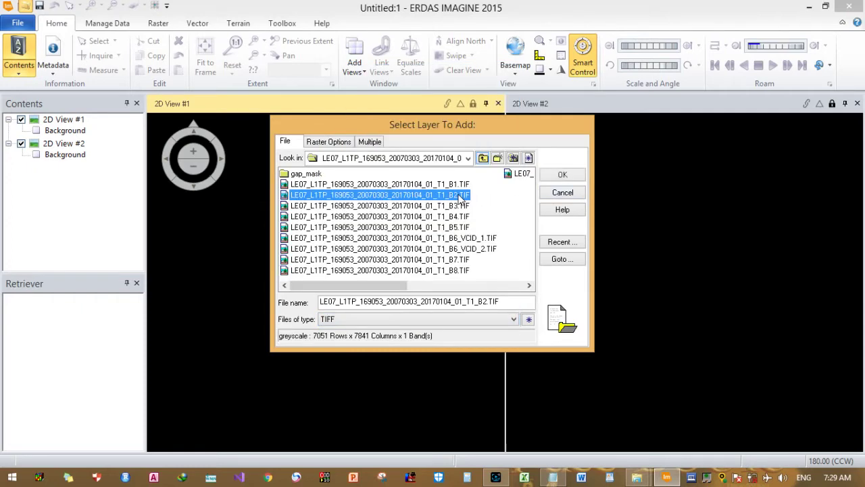
click(560, 175)
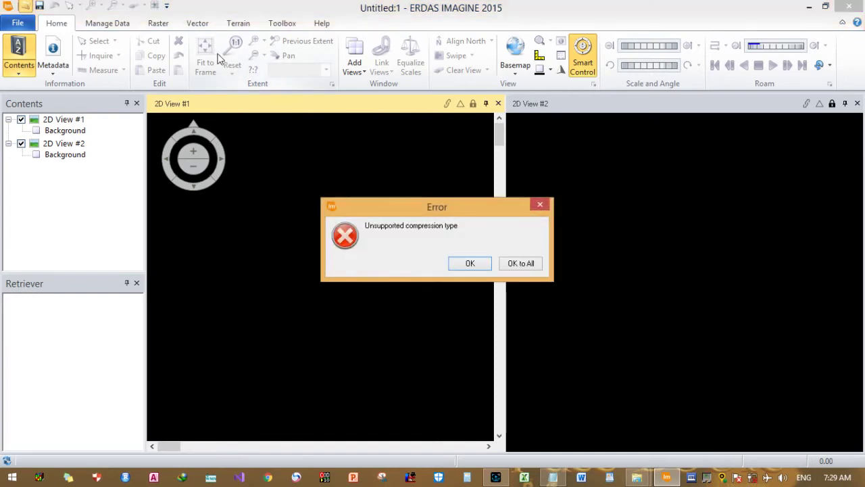
click(517, 268)
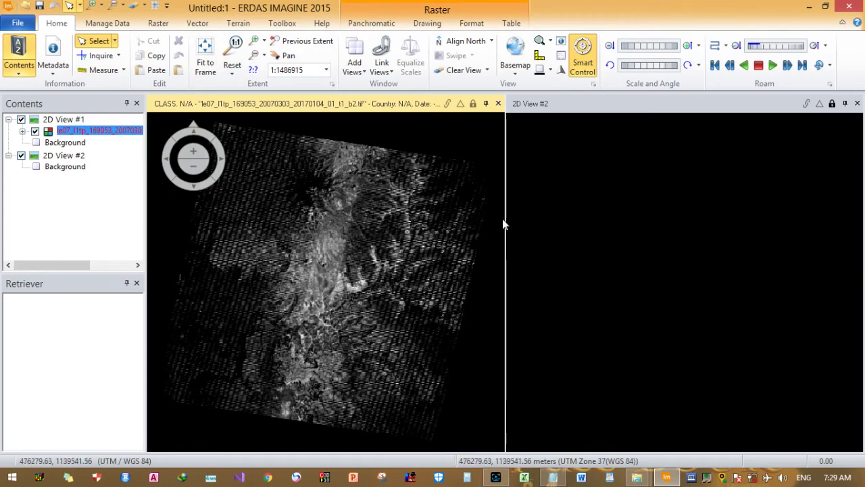
- Make 2D View #2 active and browse to landsat corrected > Scanline Correction
click(700, 111)
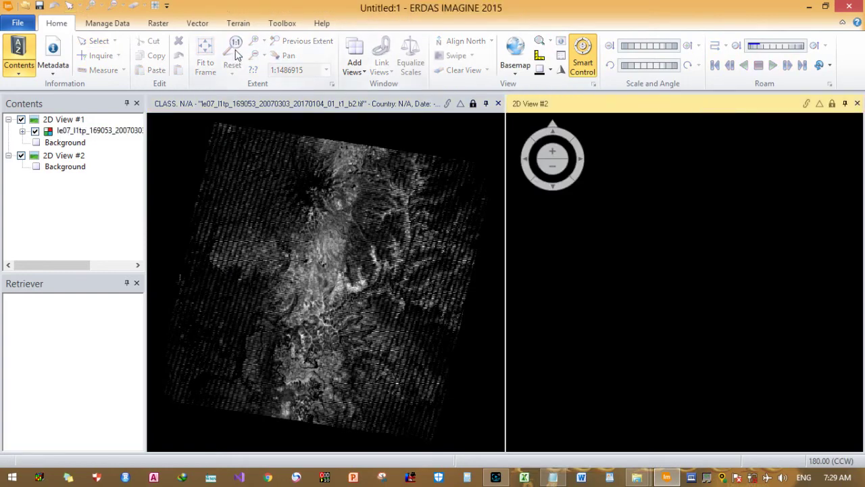
click(25, 6)
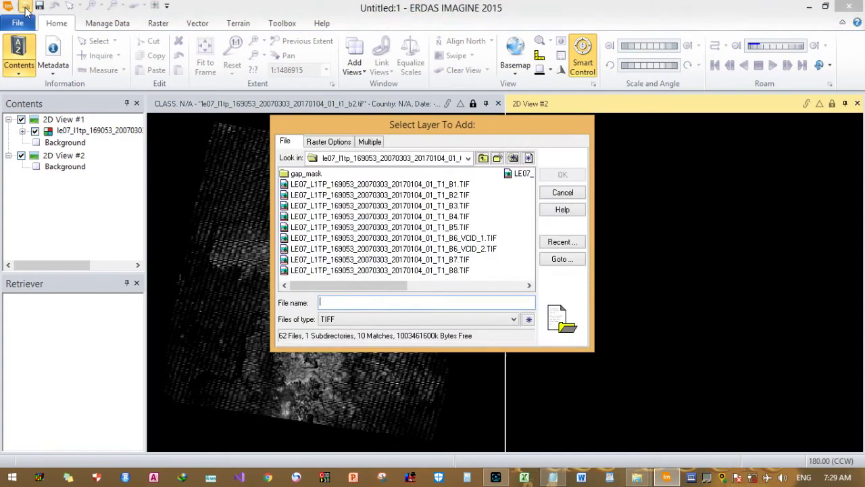
click(482, 159)
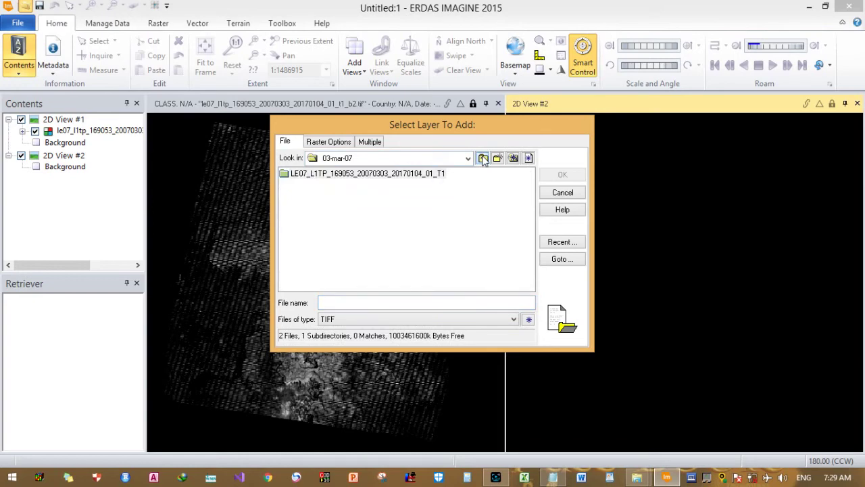
click(468, 159)
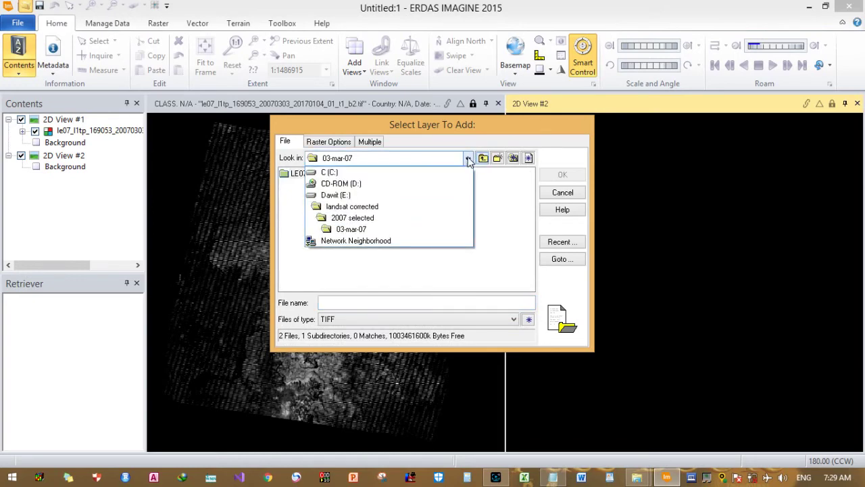
click(402, 206)
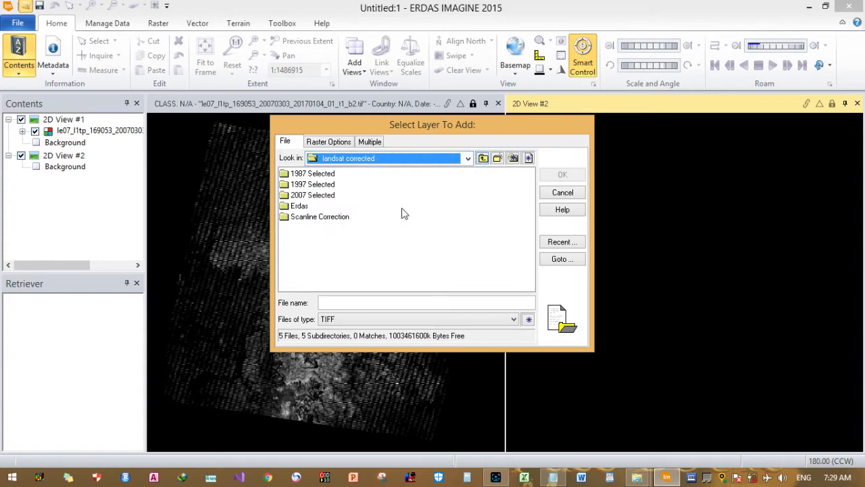
click(339, 217)
double_click(339, 221)
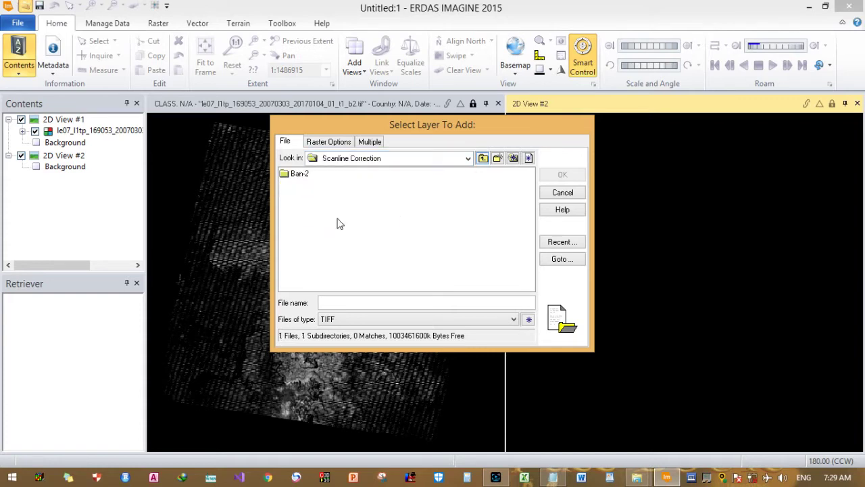
- Open the Ban-2 folder and bring up the Files of type list
click(303, 176)
double_click(303, 176)
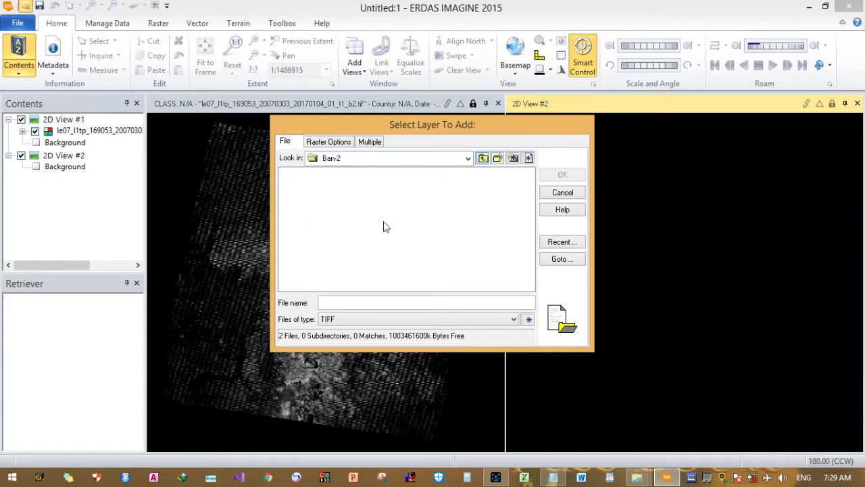
click(507, 324)
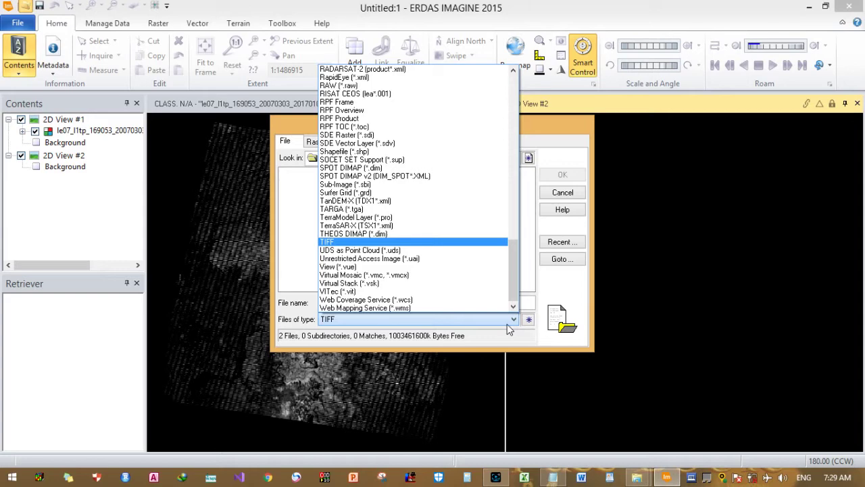
click(295, 229)
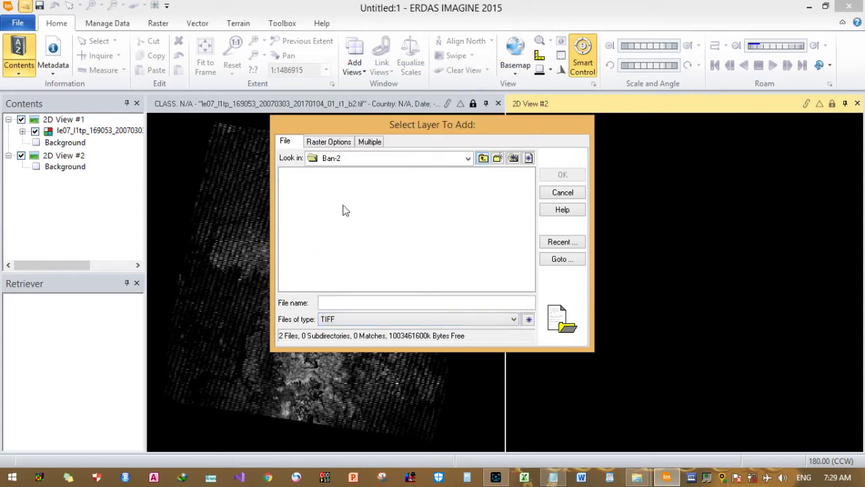
click(514, 322)
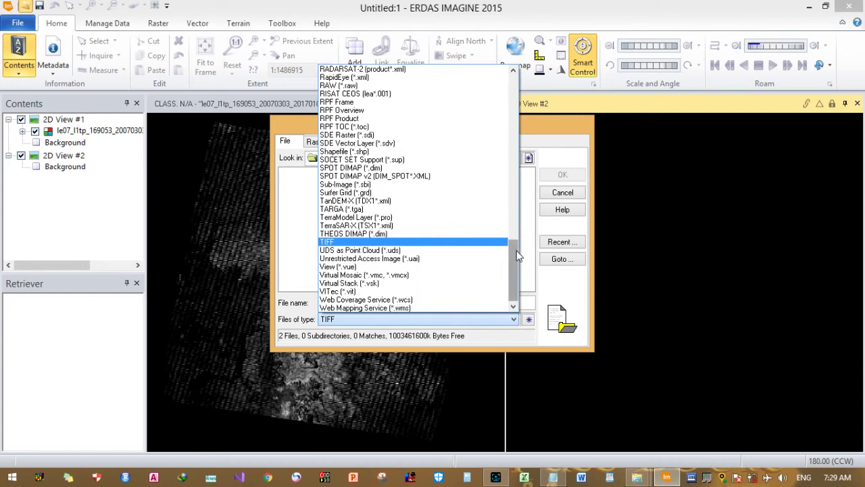
mouse_move(517, 256)
mouse_down()
mouse_move(515, 98)
mouse_move(524, 298)
mouse_up()
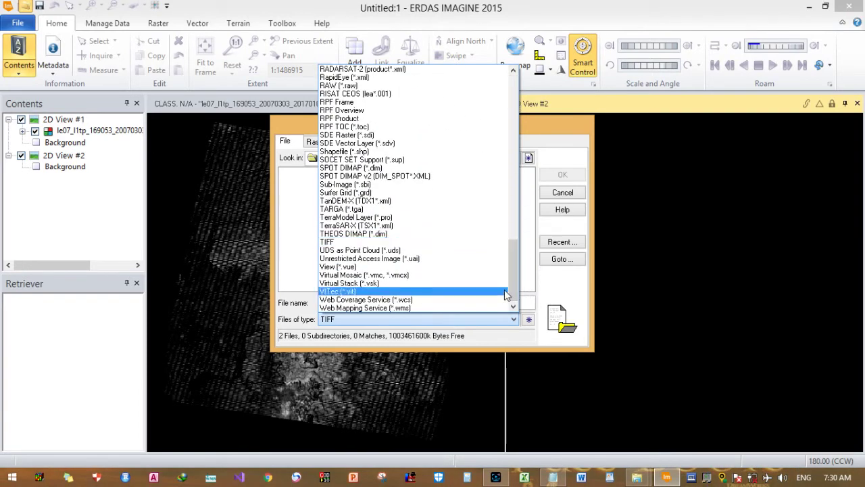
- Filter to IMAGINE Image (*.img) and add band_2_1.img to 2D View #2
drag(515, 278, 509, 112)
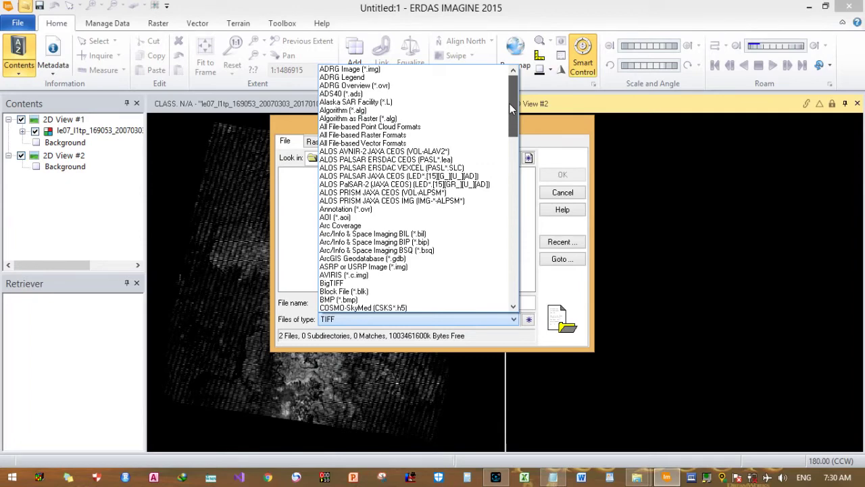
drag(508, 103, 526, 169)
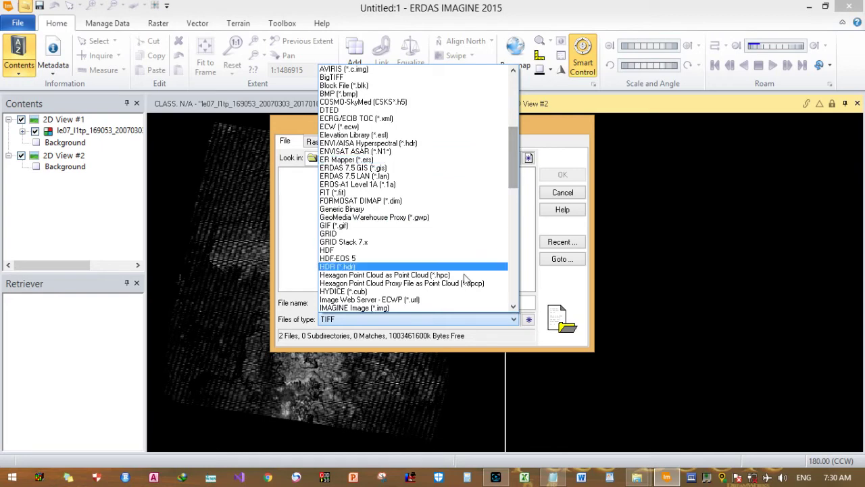
click(388, 308)
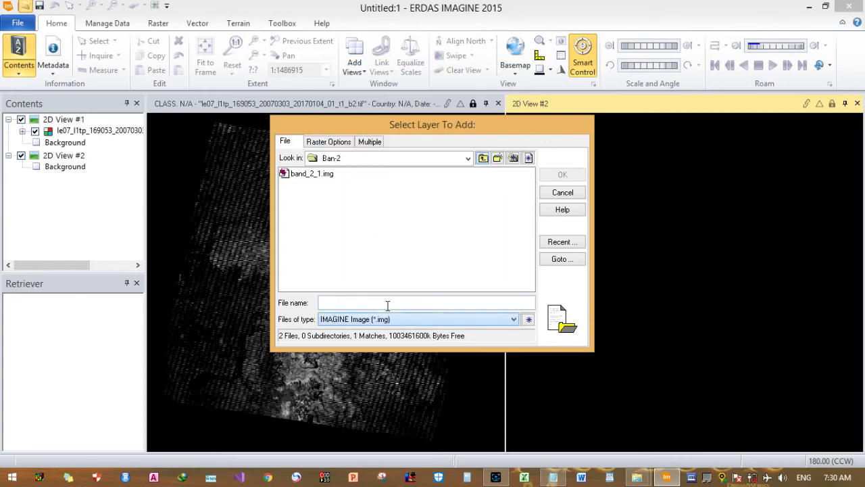
click(305, 176)
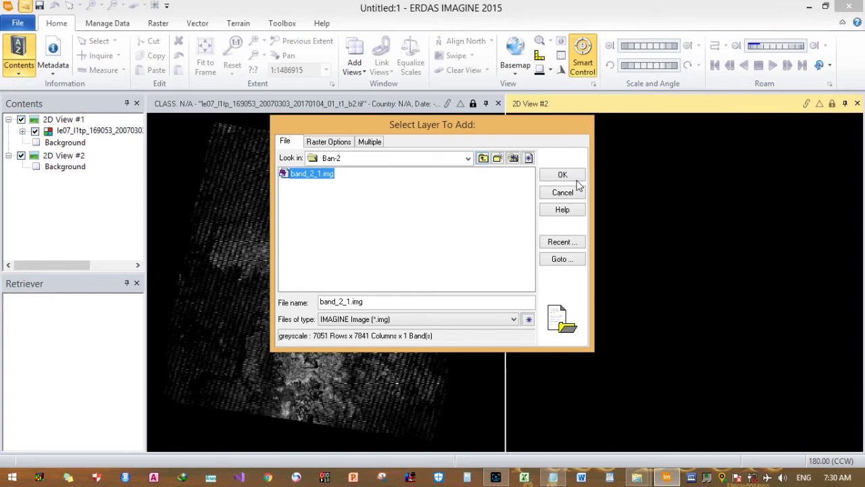
click(563, 174)
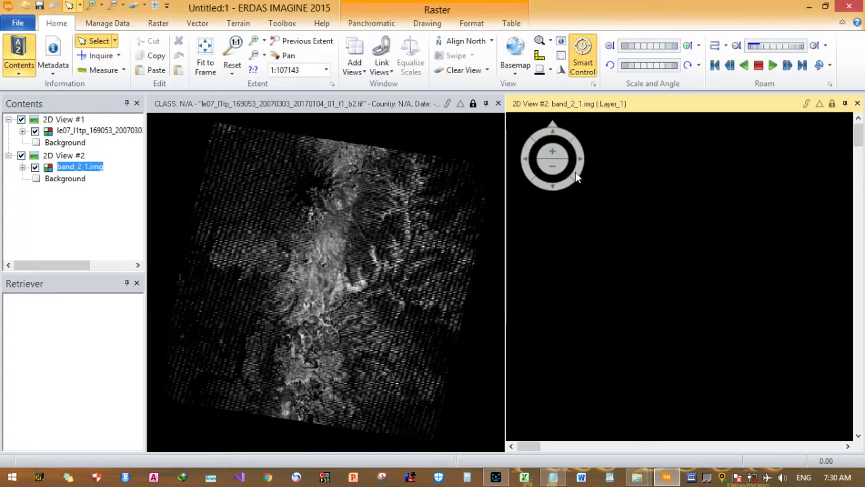
- Fit band_2_1.img to the frame of 2D View #2 and switch to the Raster tab
click(205, 60)
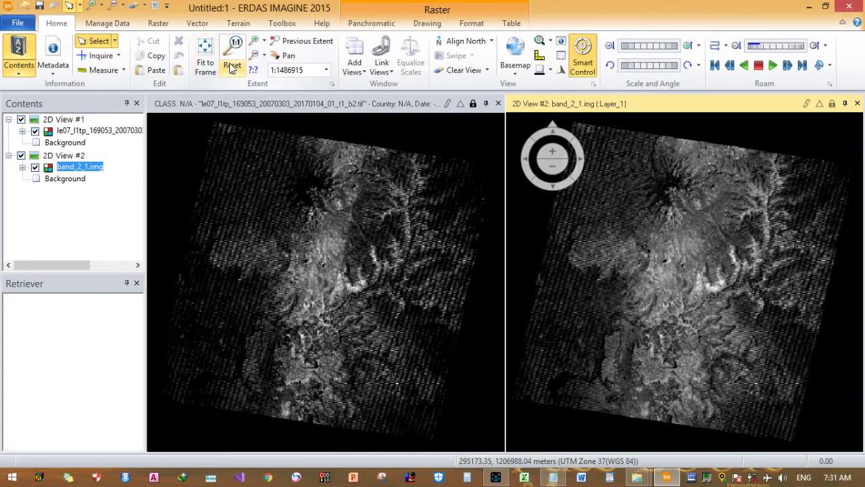
click(169, 23)
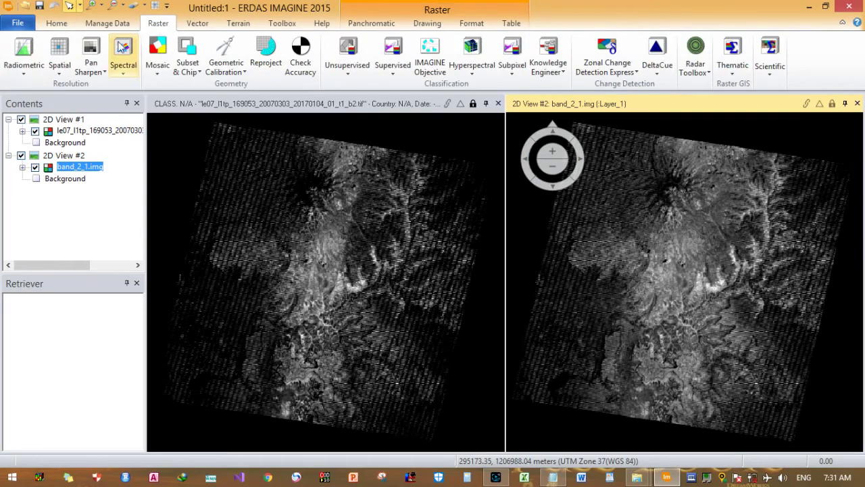
- Launch Focal Analysis from the Spatial tools and try a recent output file, keeping the existing file
click(67, 71)
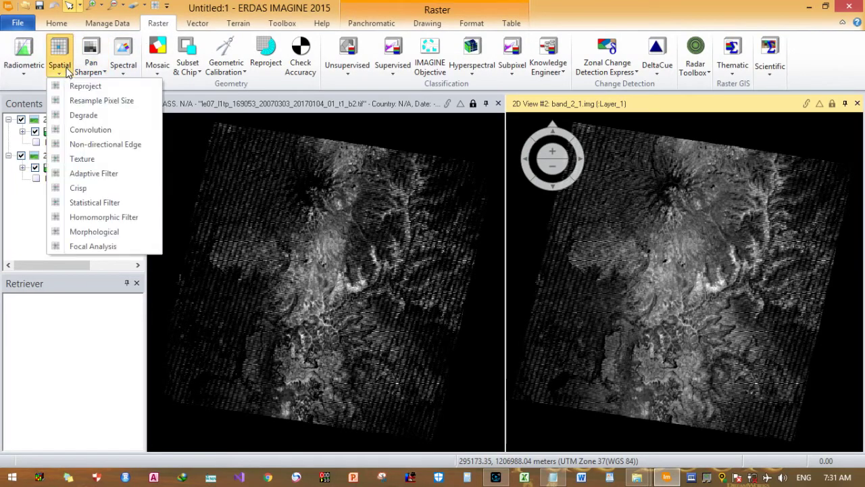
click(90, 247)
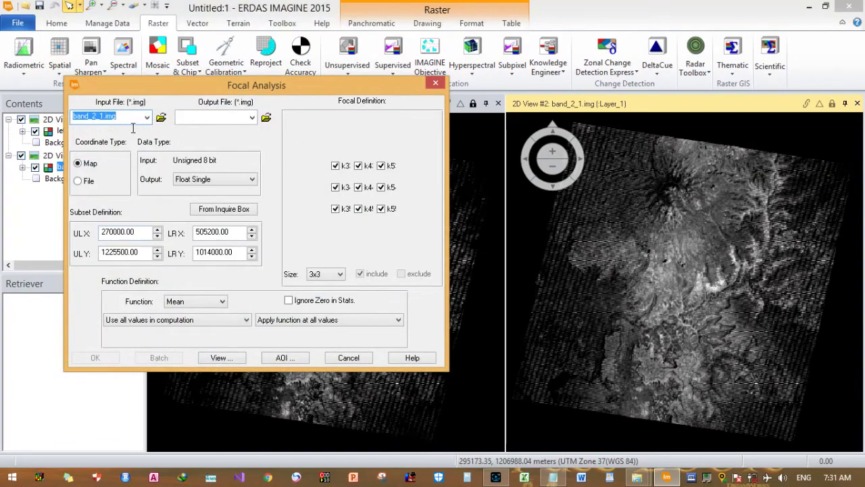
click(266, 118)
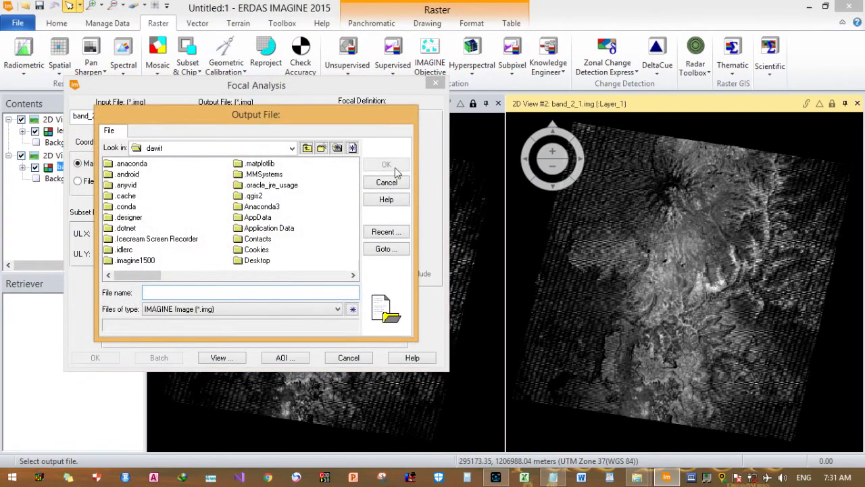
click(387, 182)
click(251, 118)
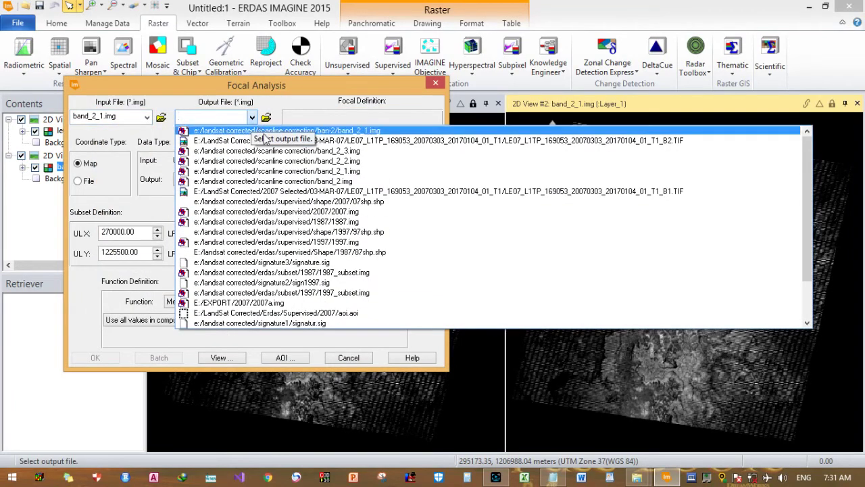
click(276, 131)
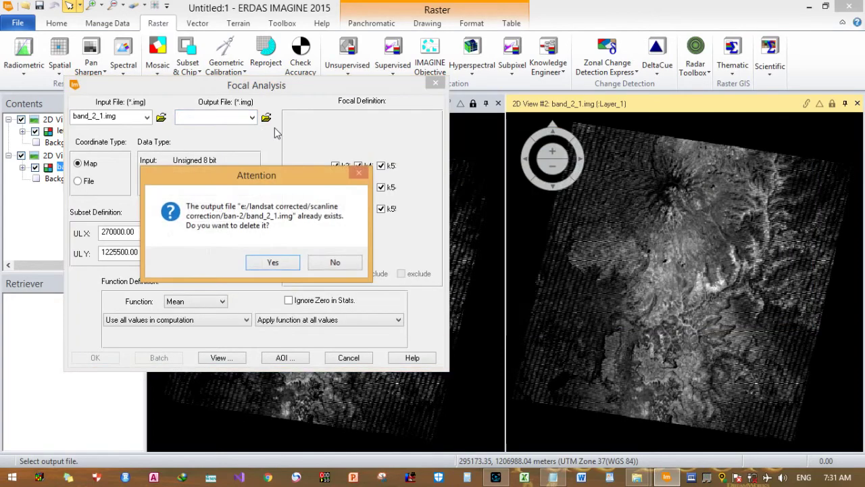
click(334, 261)
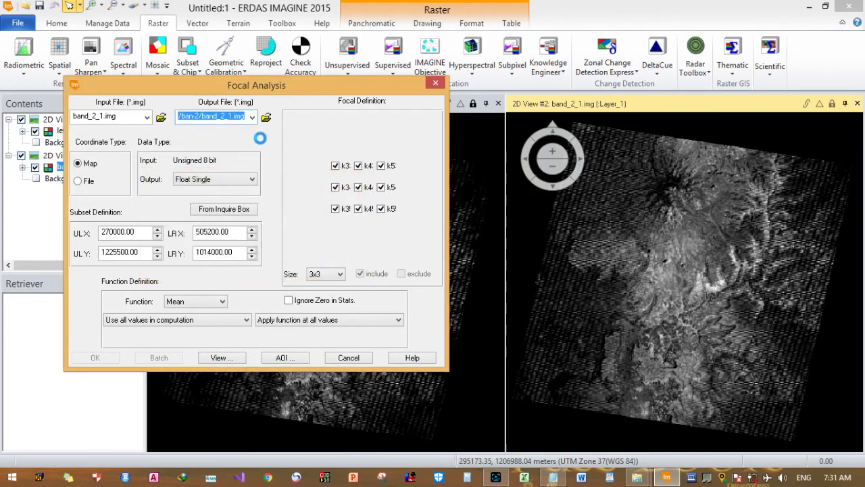
- Set the output file to band_2_2.img in the ban-2 folder
click(266, 120)
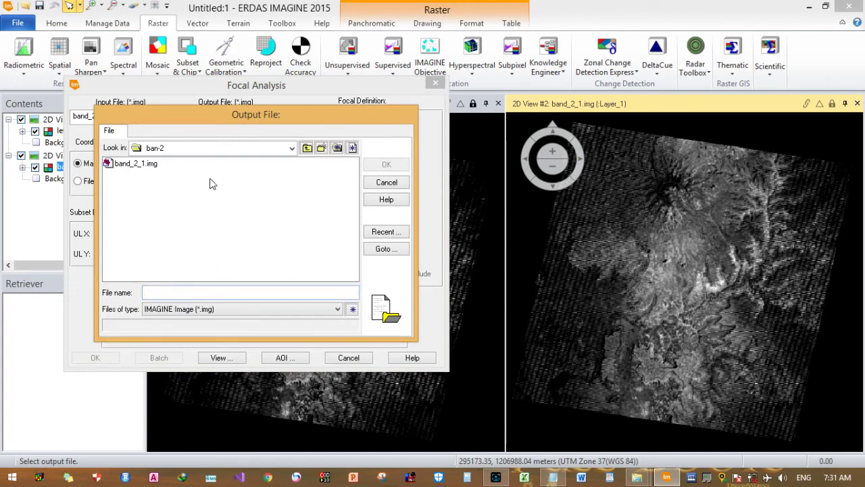
drag(243, 119, 243, 154)
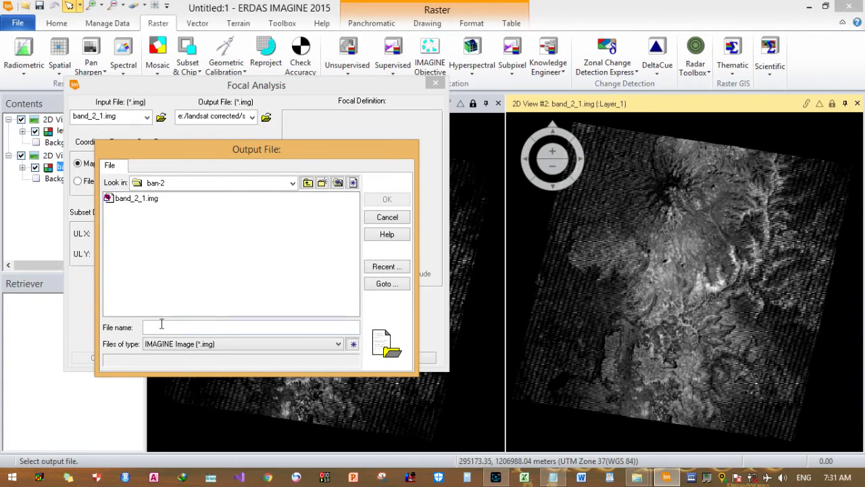
click(130, 198)
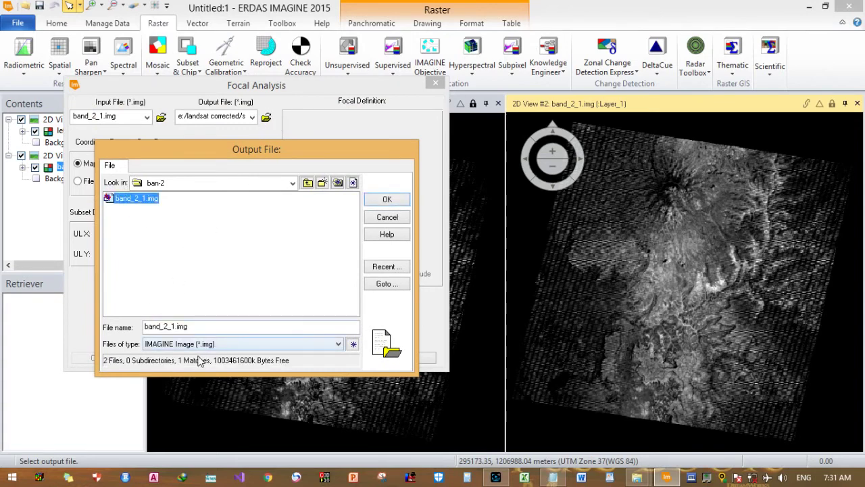
click(175, 327)
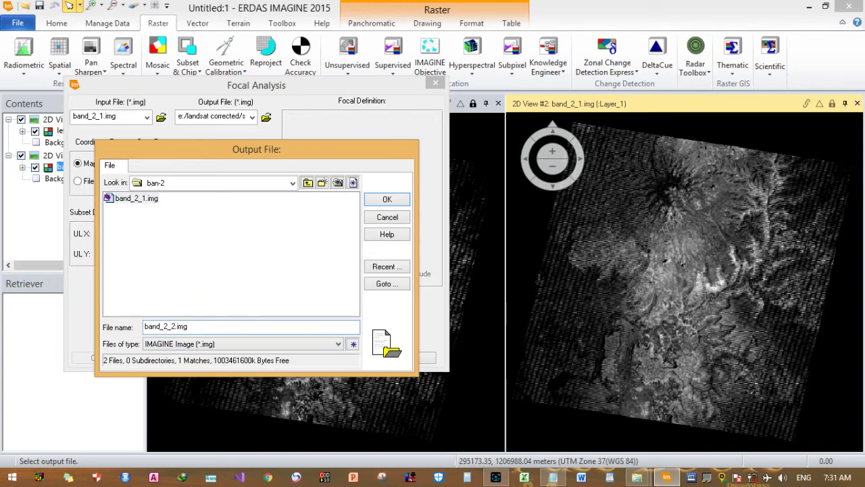
click(403, 202)
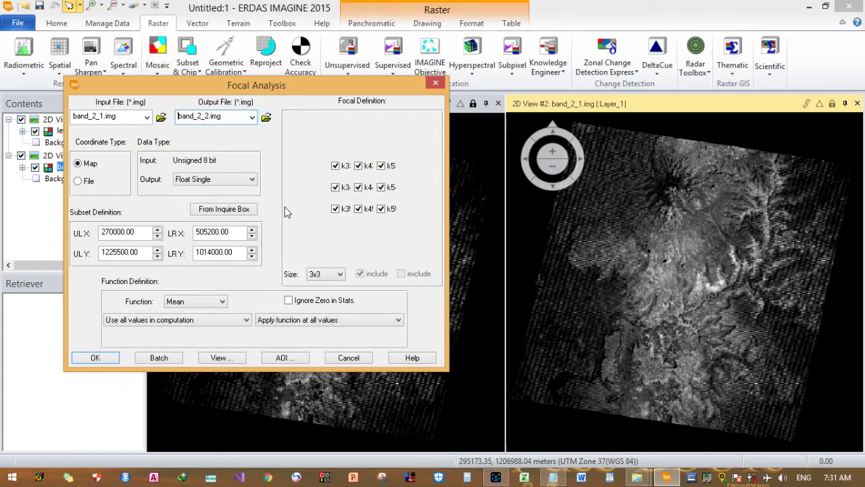
- Run the focal pass with Unsigned 8 bit output, ignoring value 0, then close the Process List
click(211, 177)
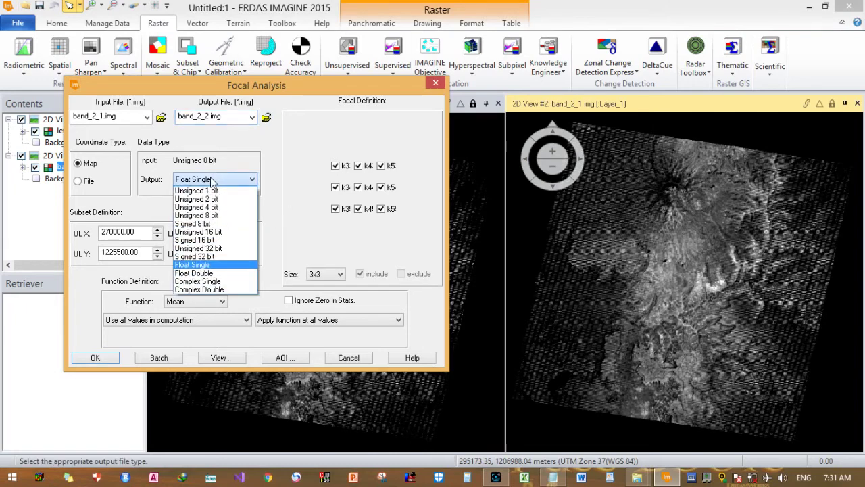
click(212, 216)
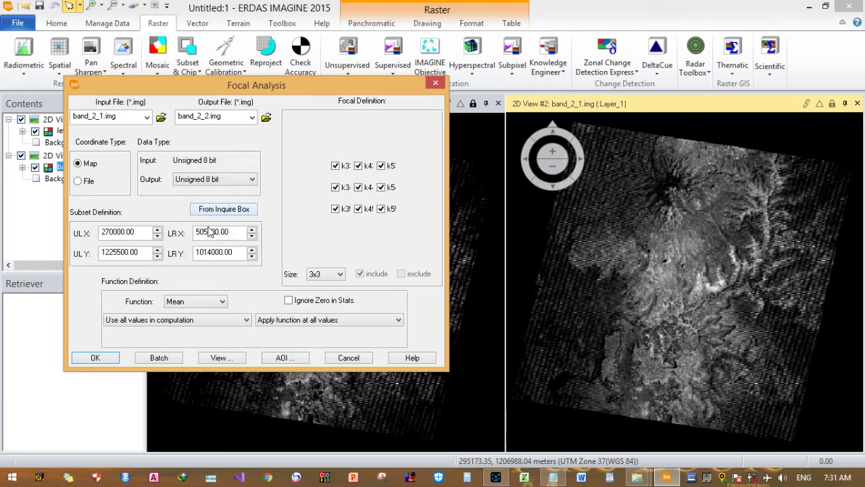
click(188, 321)
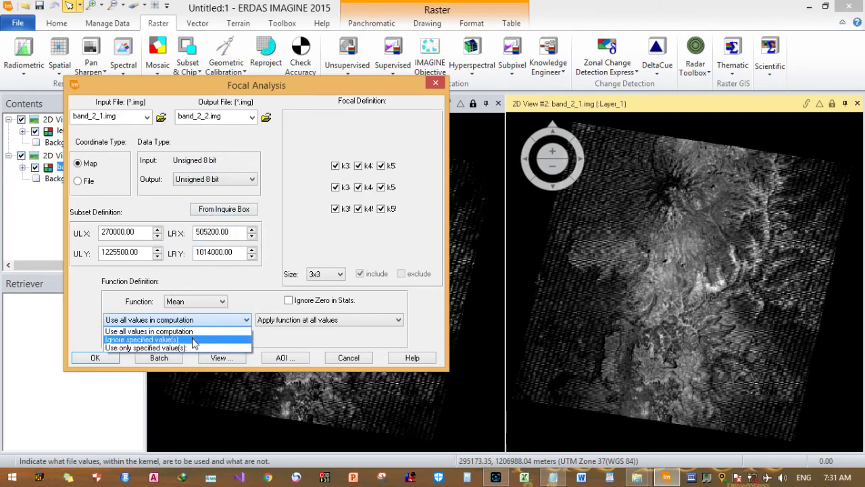
click(192, 330)
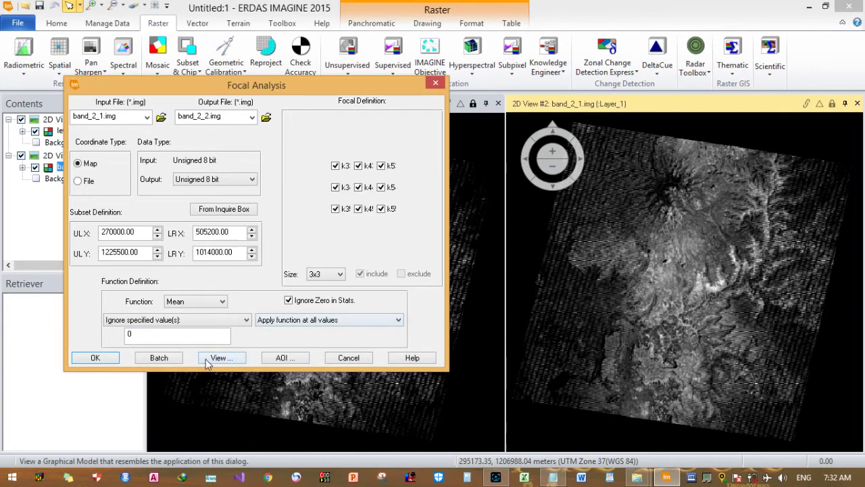
click(91, 359)
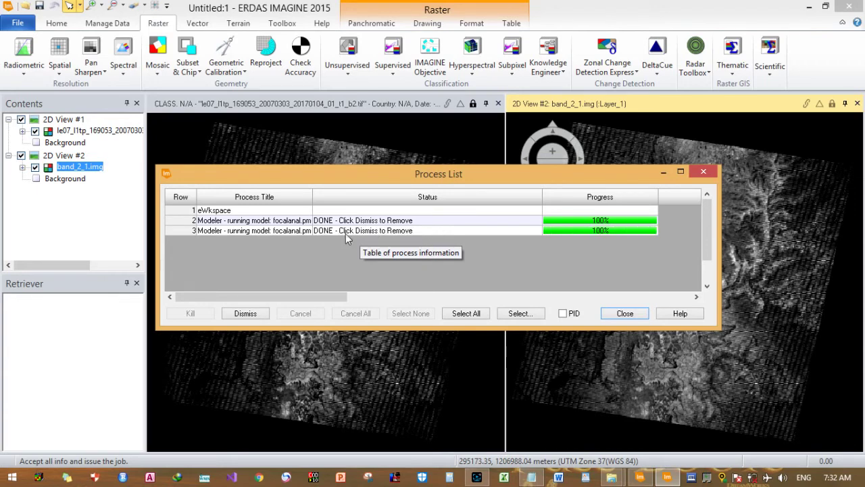
click(636, 315)
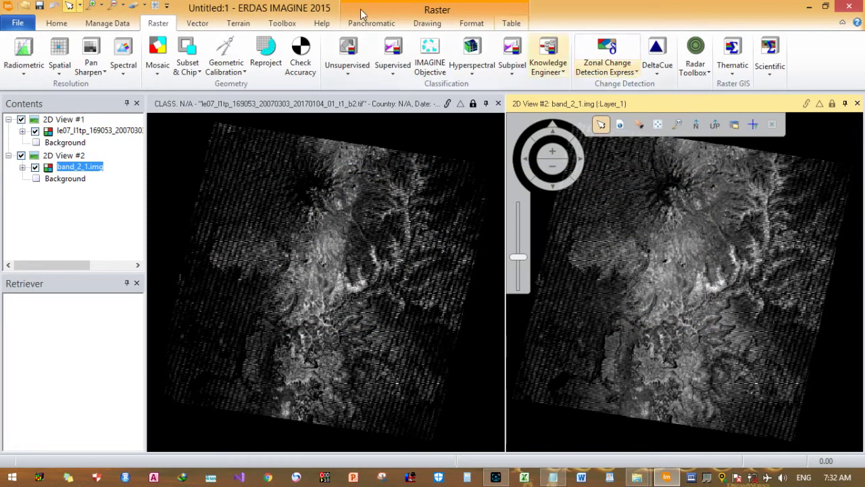
- Add band_2_2.img from the ban-2 folder to 2D View #2 above band_2_1.img
click(24, 7)
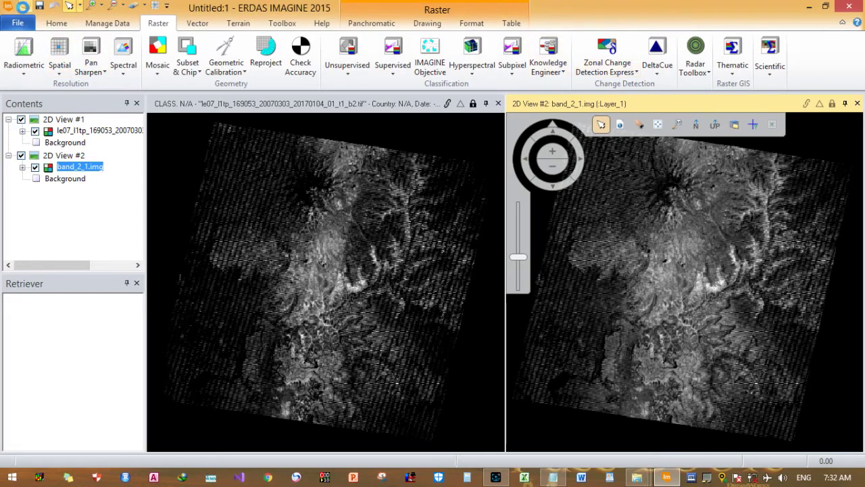
click(316, 184)
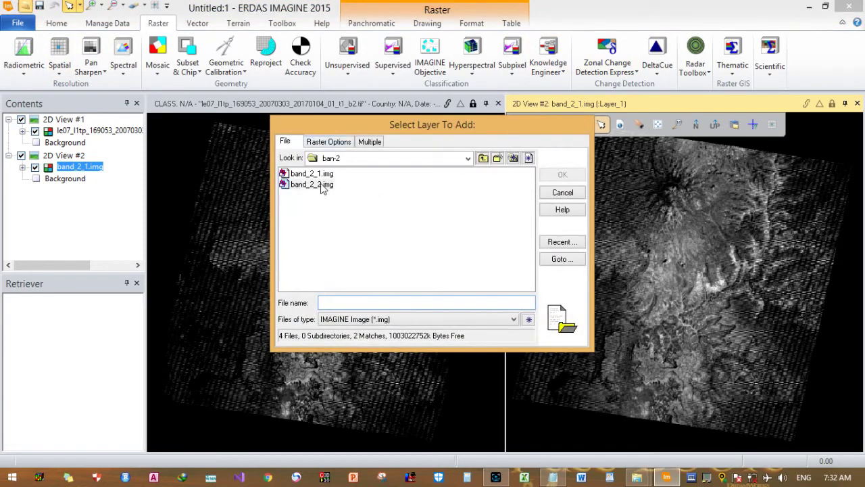
click(561, 177)
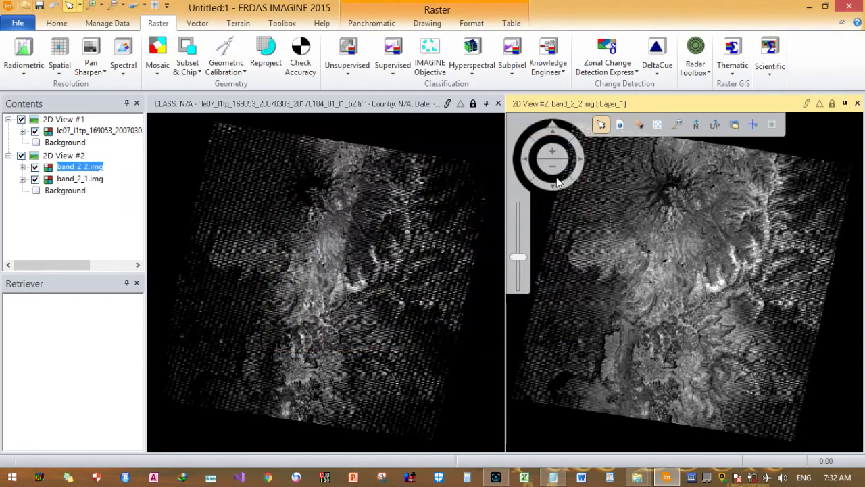
- Toggle the band_2_2.img layer on and off against band_2_1.img, leaving it hidden
click(35, 167)
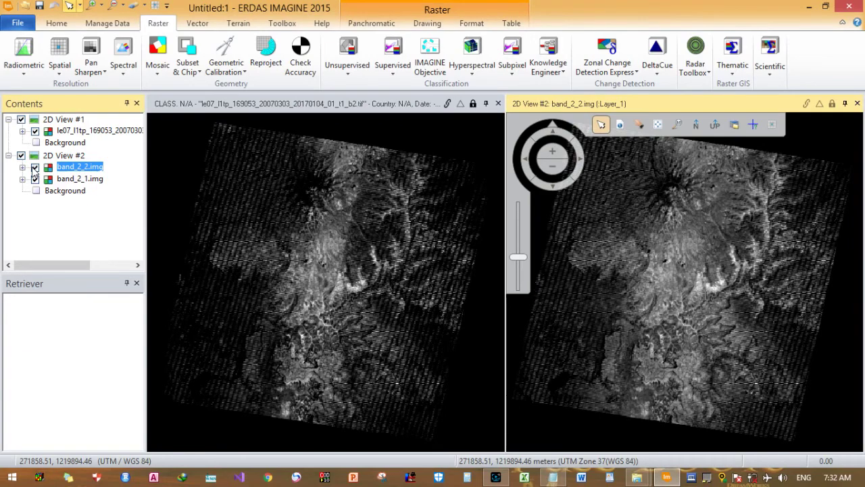
click(34, 168)
click(34, 168)
click(34, 167)
click(34, 168)
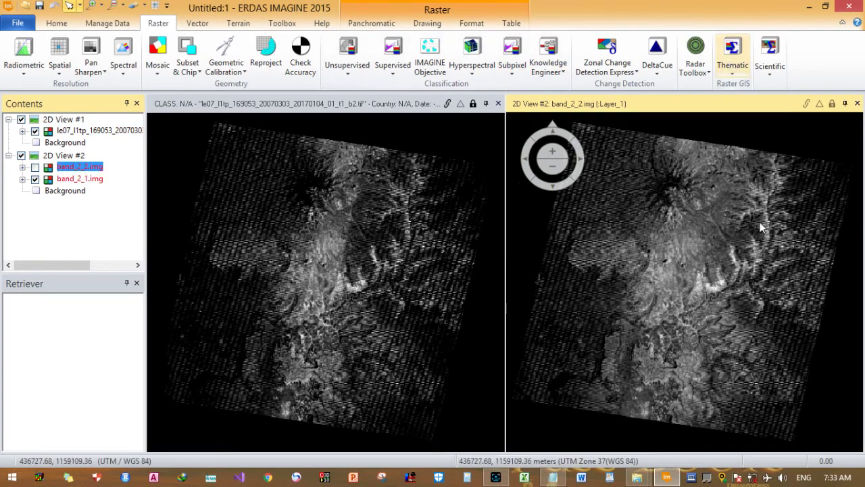
- Zoom into View #2, compare band_2_2.img with band_2_1, leave band_2_2 hidden, and show spatial enhancement tools
scroll(704, 300, up, 5)
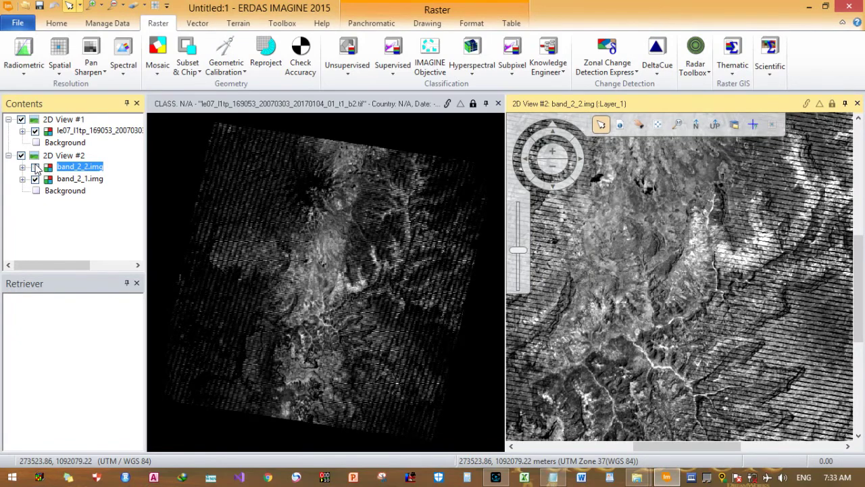
click(35, 167)
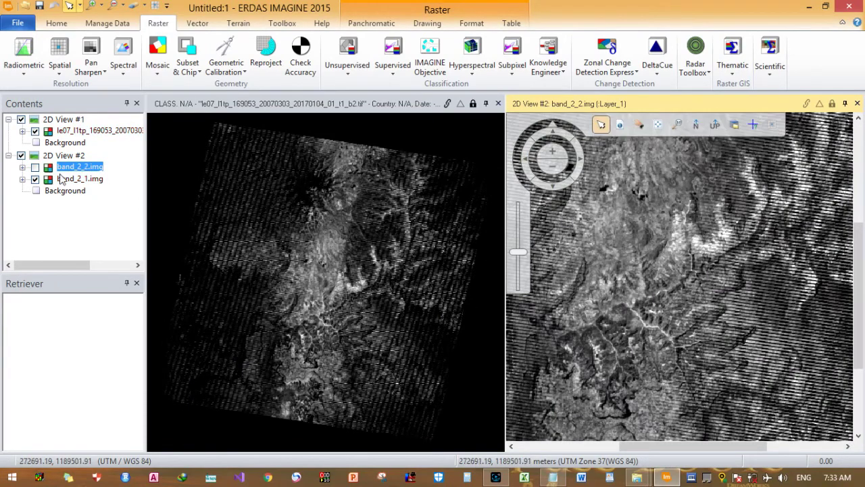
click(35, 167)
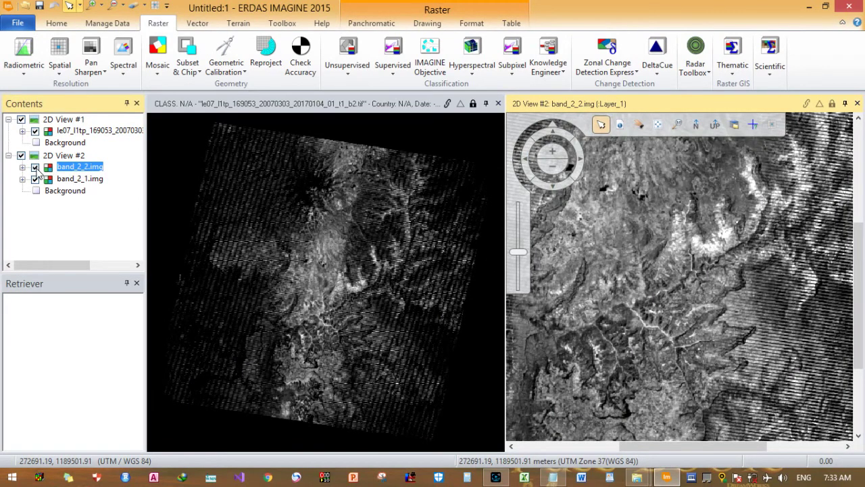
click(36, 168)
click(35, 168)
click(36, 168)
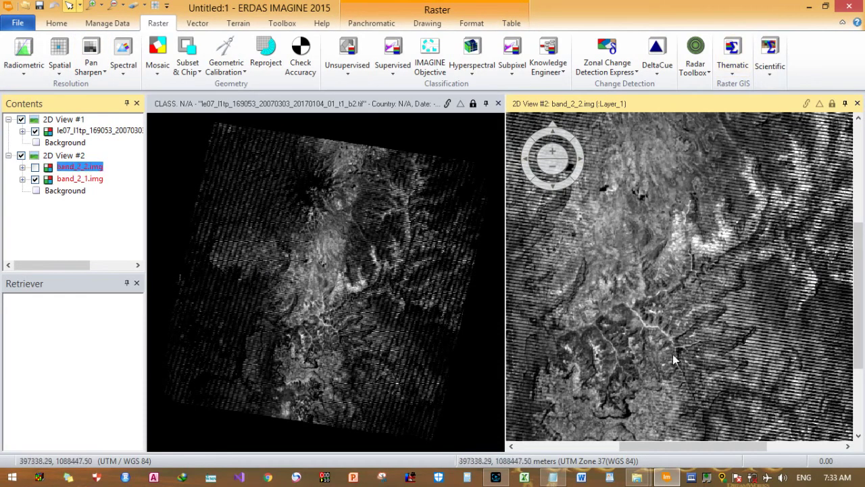
click(60, 67)
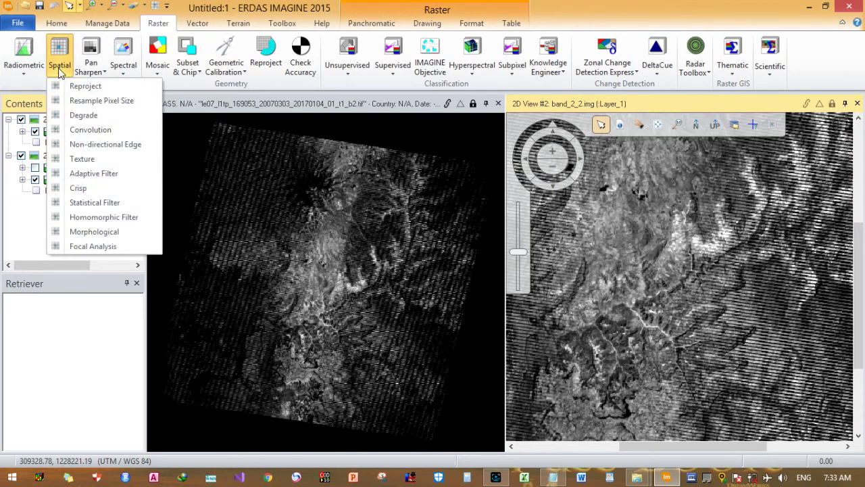
- Start another Focal Analysis pass with band_2_3.img as the output file
click(94, 246)
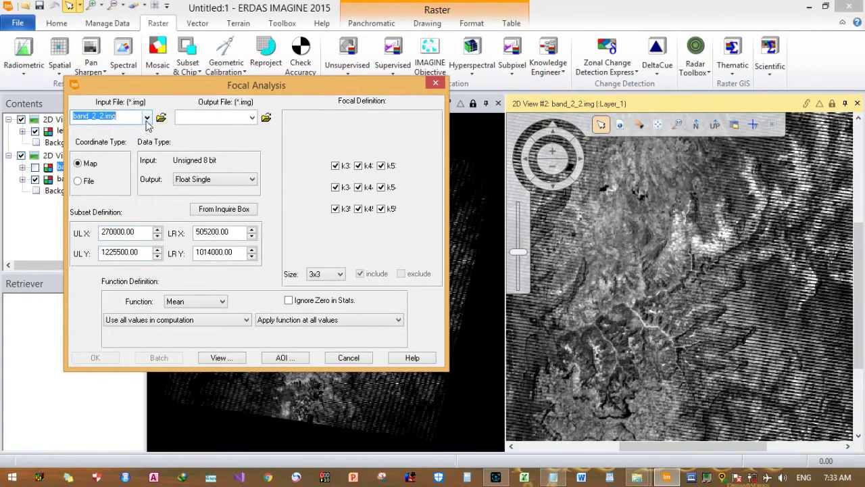
click(252, 118)
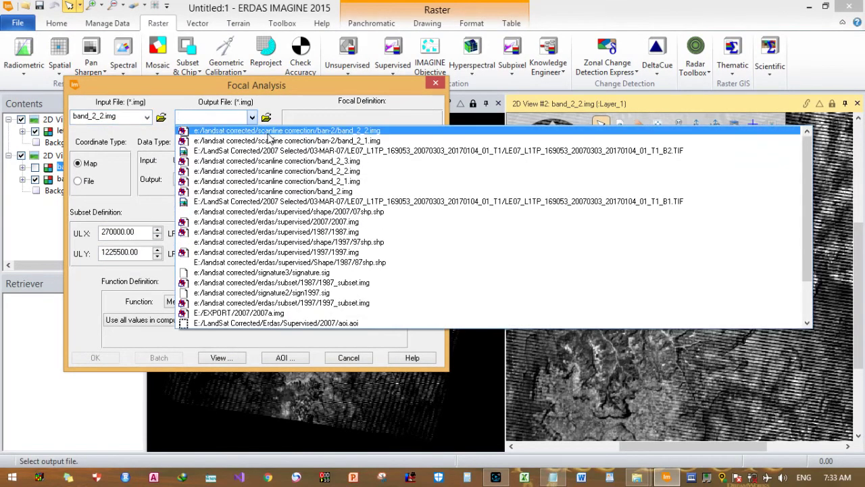
click(269, 132)
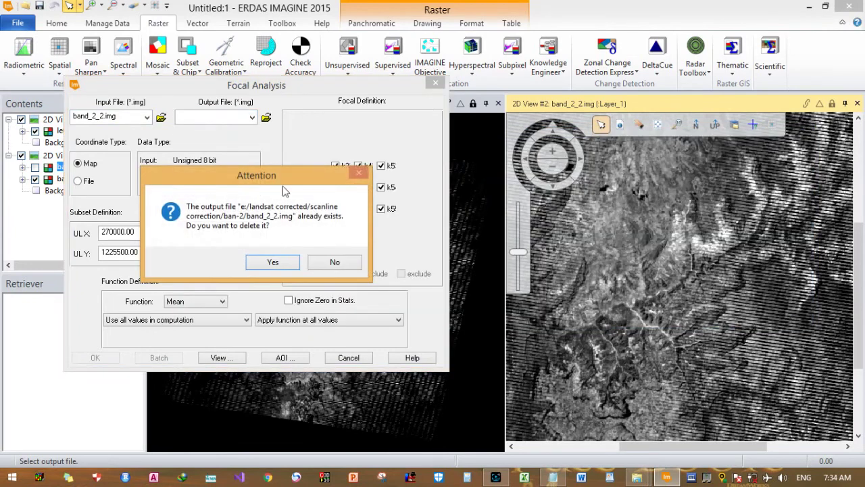
click(341, 261)
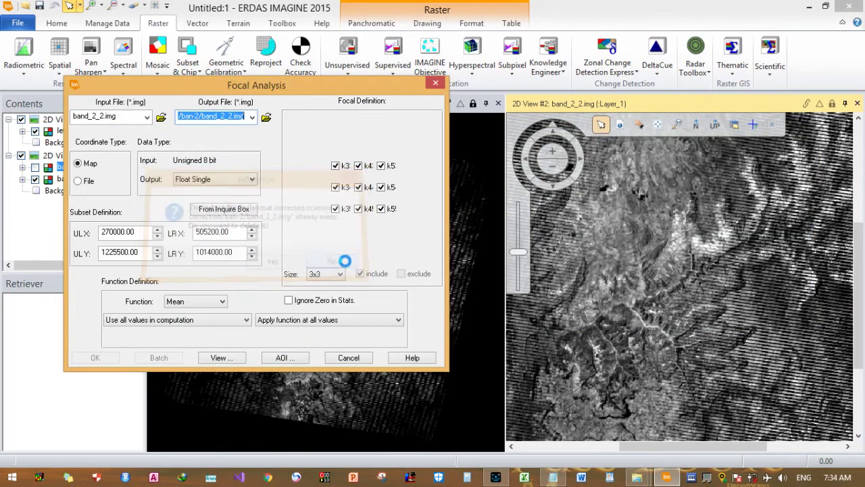
click(232, 118)
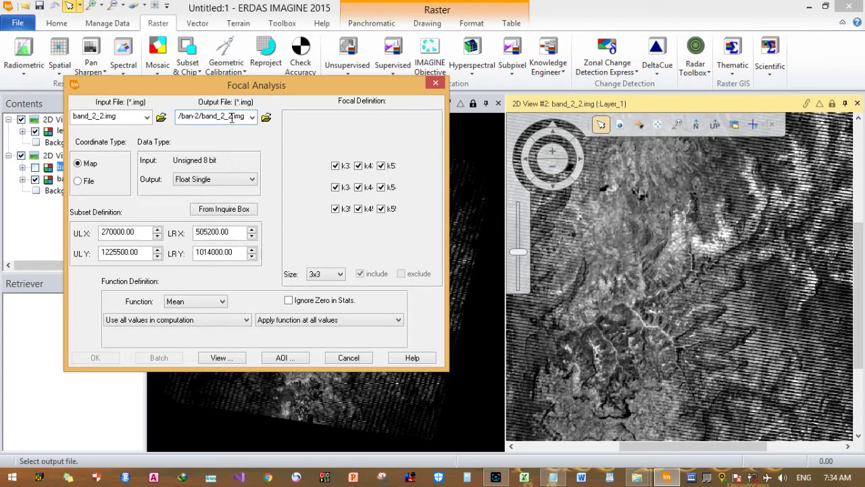
key(BackSpace)
text(3)
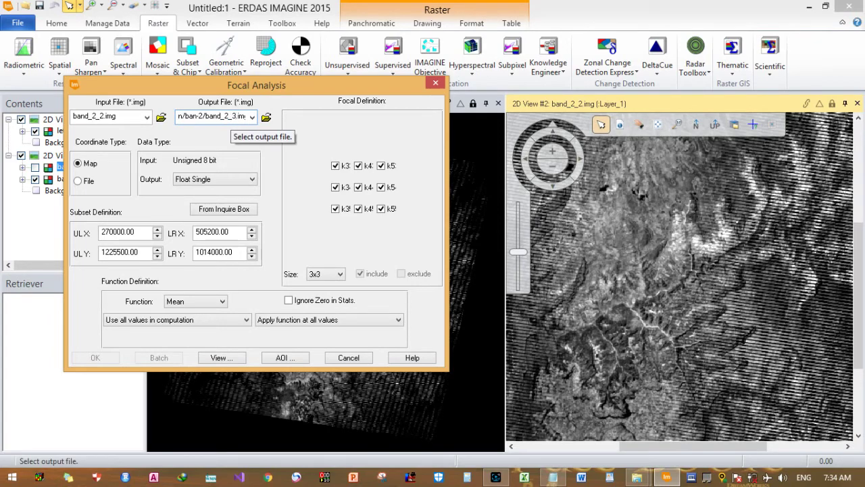
click(266, 119)
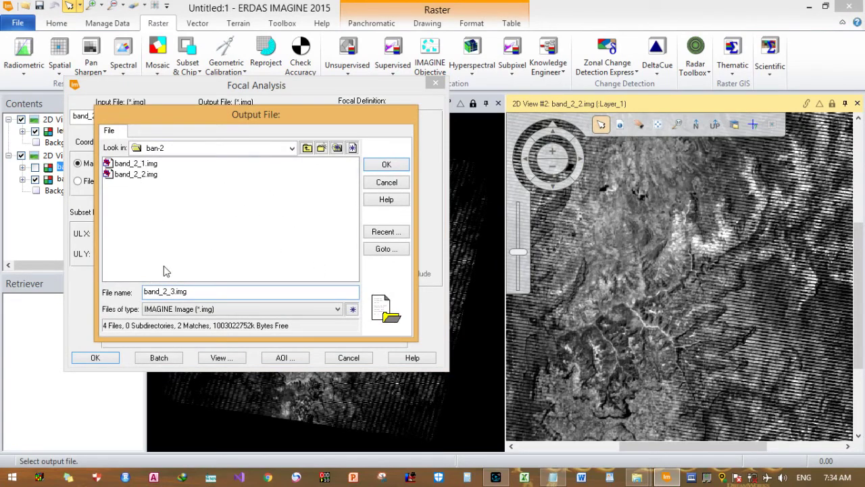
click(386, 165)
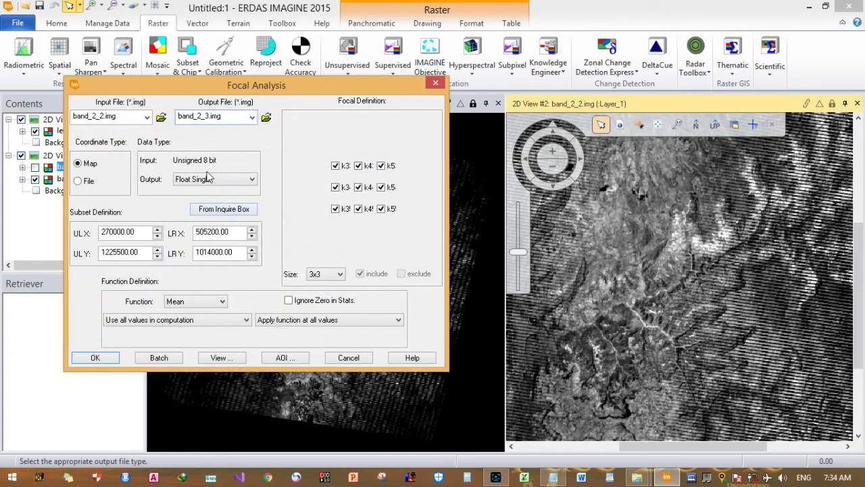
- Set output to unsigned 8 bit, ignore value 0 and zero in stats, and run it
click(211, 181)
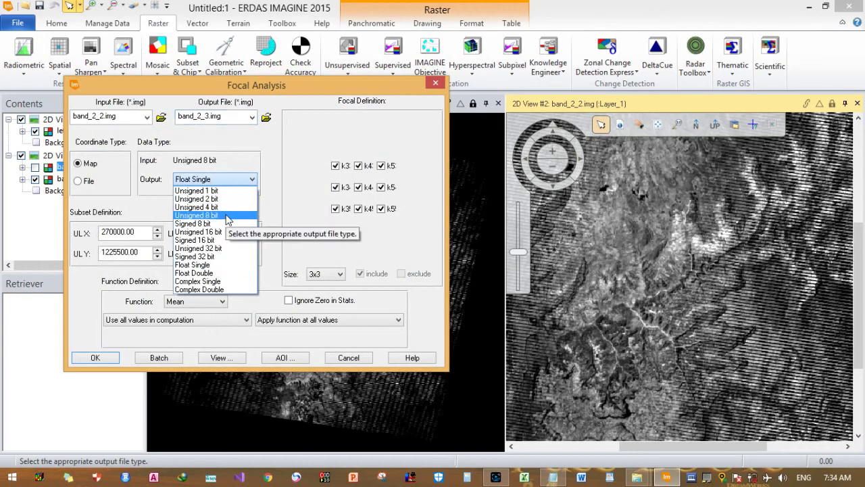
click(228, 218)
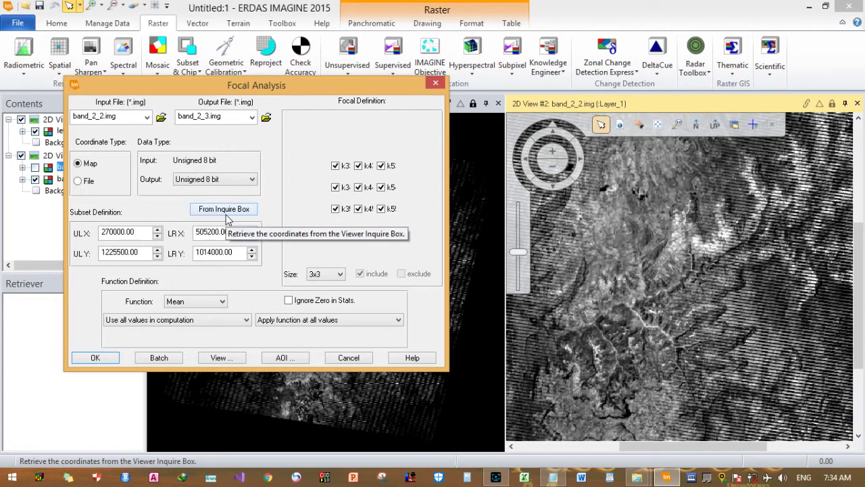
click(200, 323)
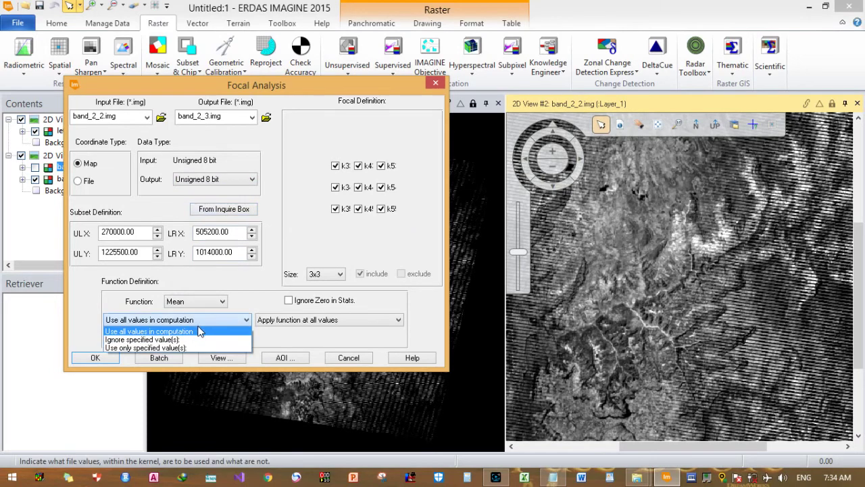
click(200, 339)
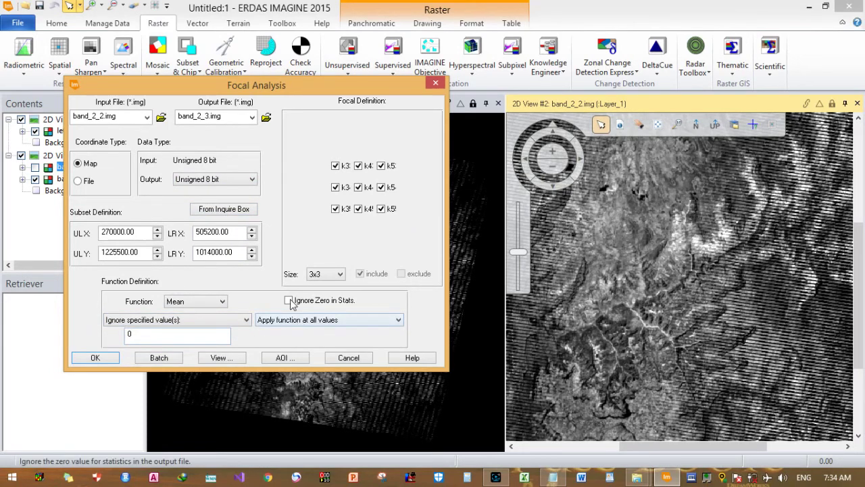
click(290, 301)
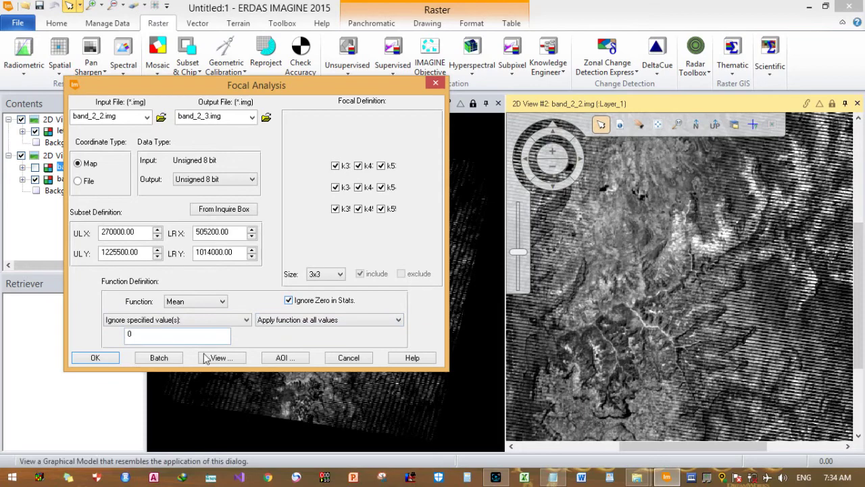
click(96, 358)
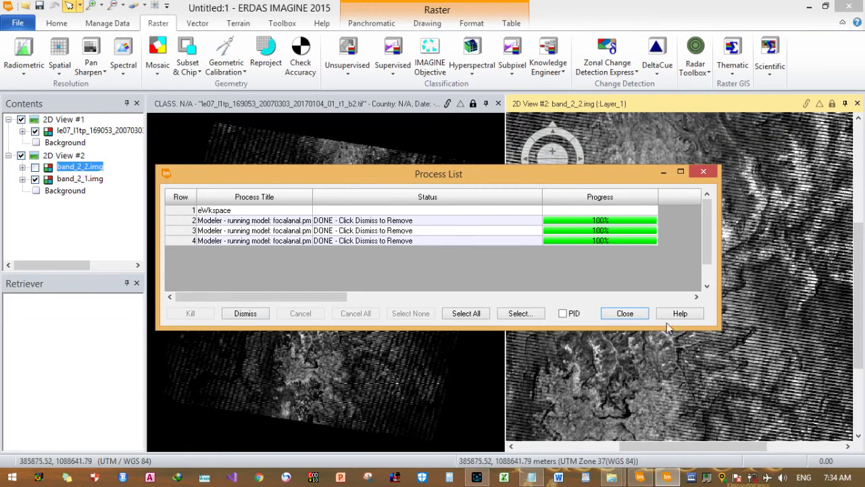
- Close the Process List once band_2_3.img's focal analysis reaches 100%
click(626, 313)
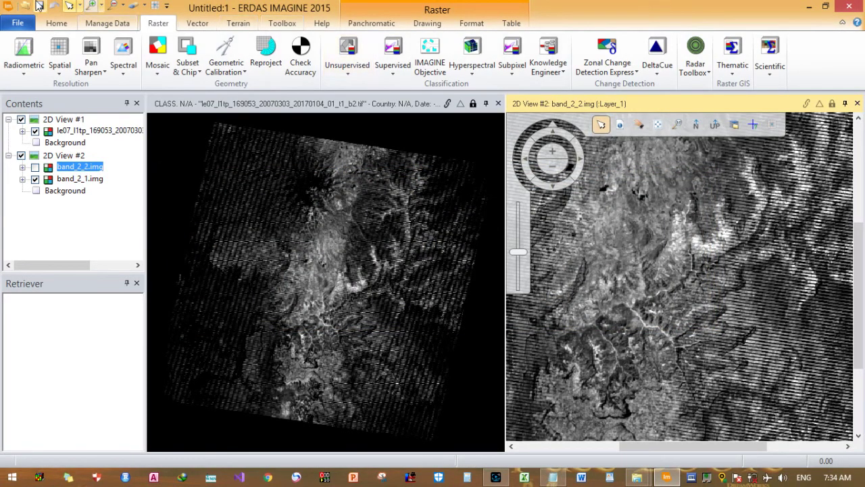
- Add band_2_3.img as a layer in 2D View #2
click(27, 5)
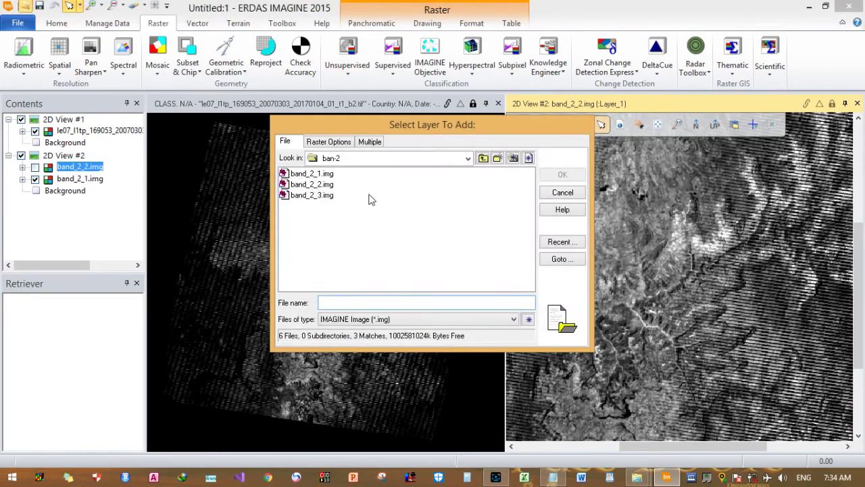
click(318, 195)
click(561, 175)
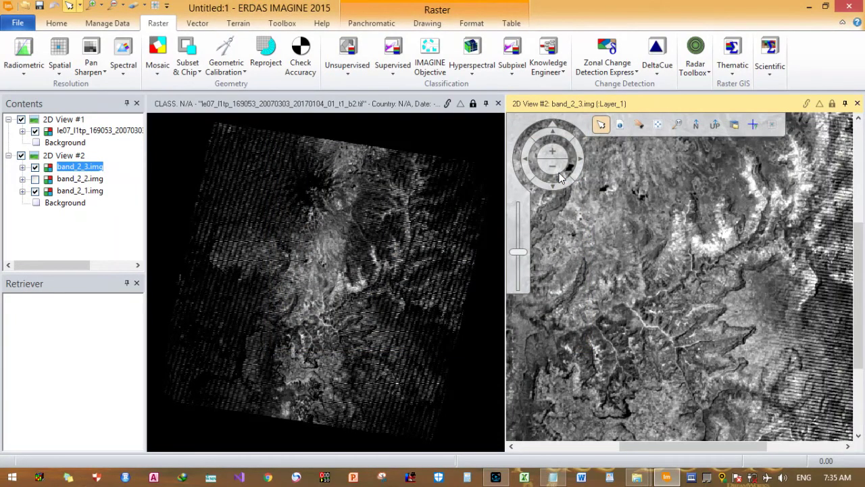
- Flip band_2_3.img on and off over band_2_2.img to compare gap filling, ending visible
click(35, 179)
click(35, 168)
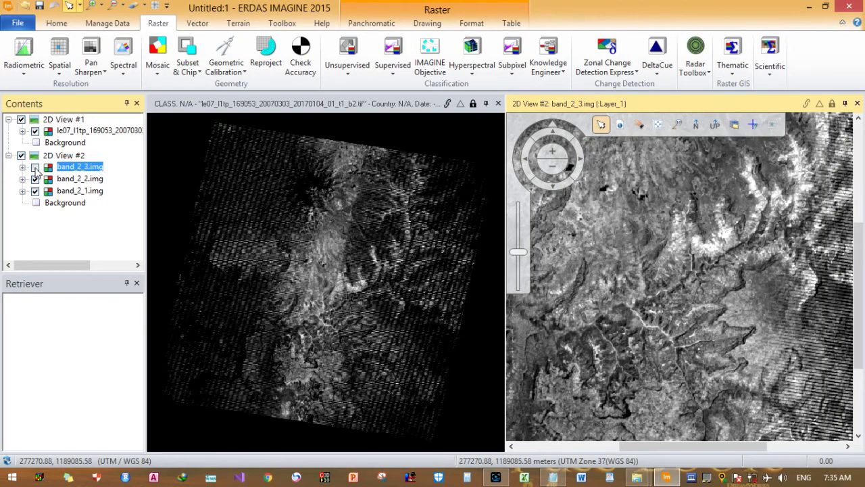
click(36, 168)
click(36, 168)
click(35, 168)
click(35, 168)
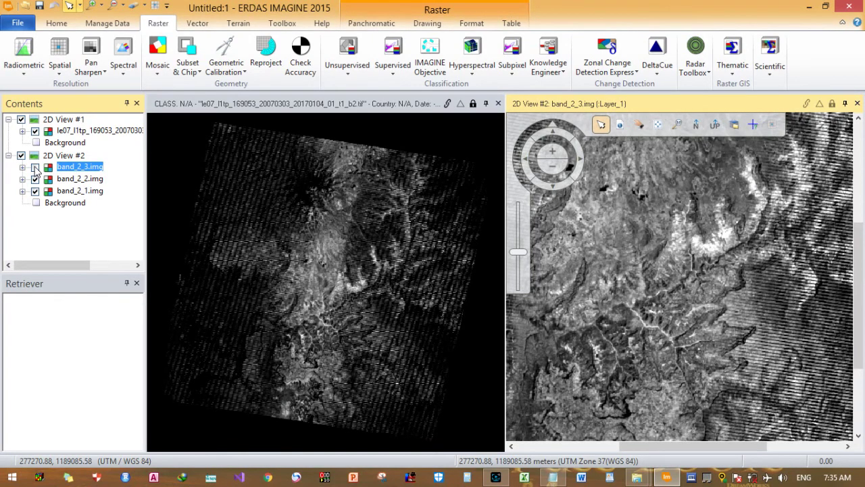
click(35, 168)
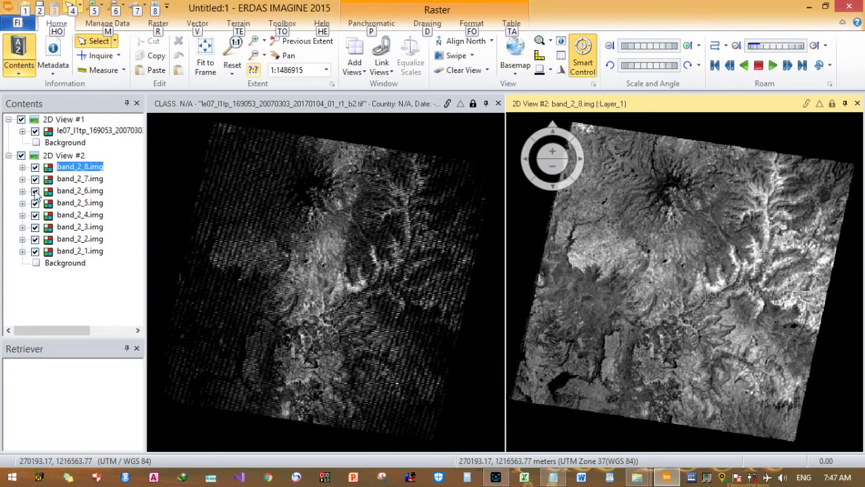
click(36, 167)
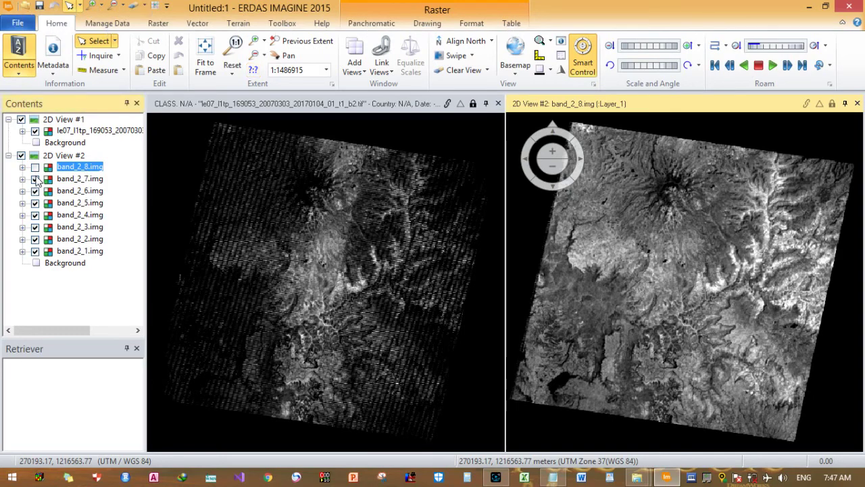
click(35, 179)
click(36, 192)
click(35, 203)
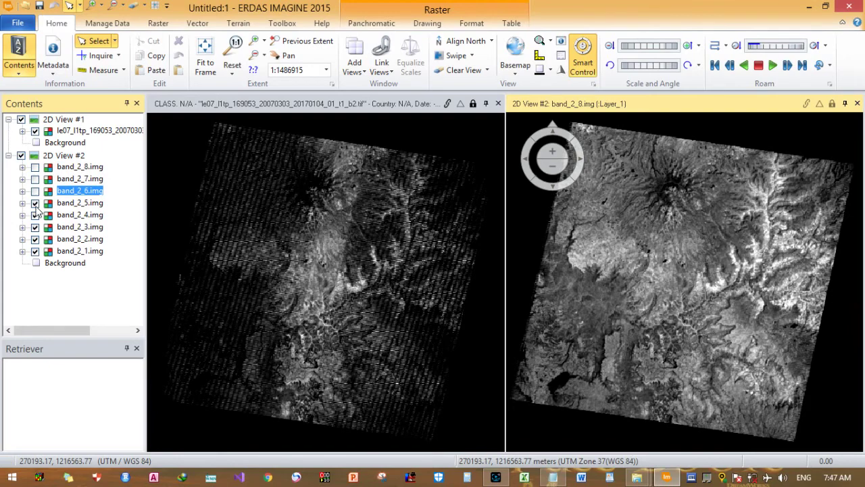
click(35, 215)
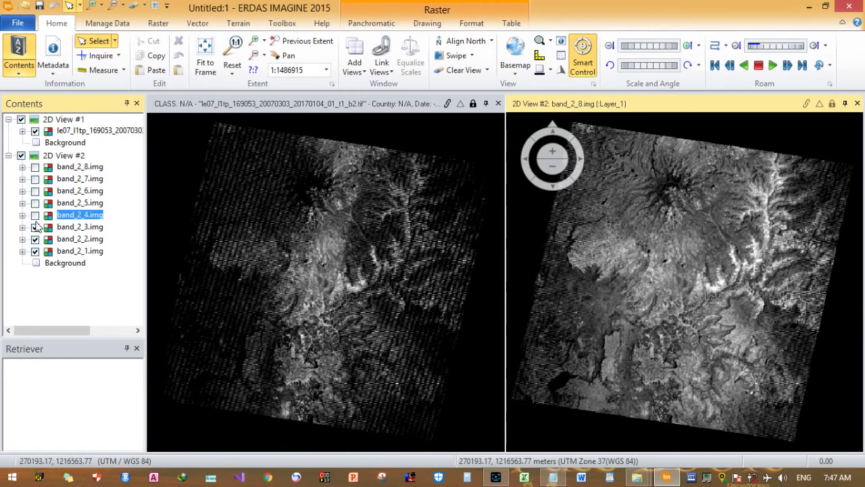
click(35, 227)
click(35, 239)
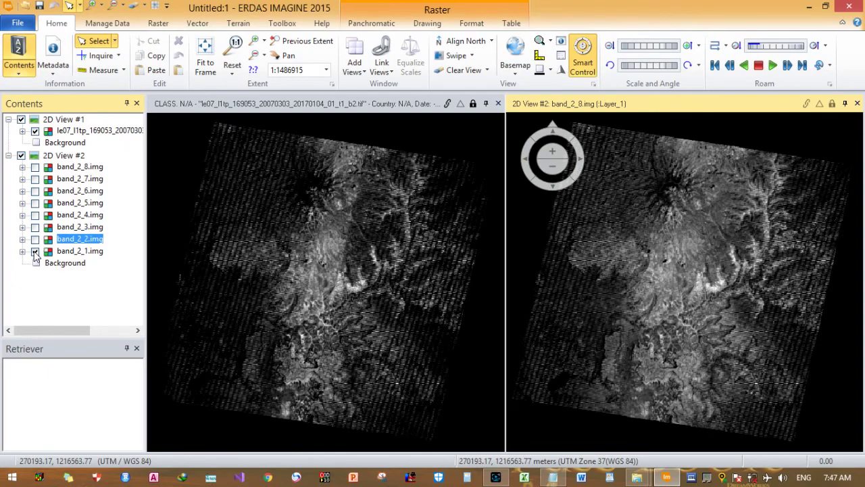
click(35, 252)
click(35, 251)
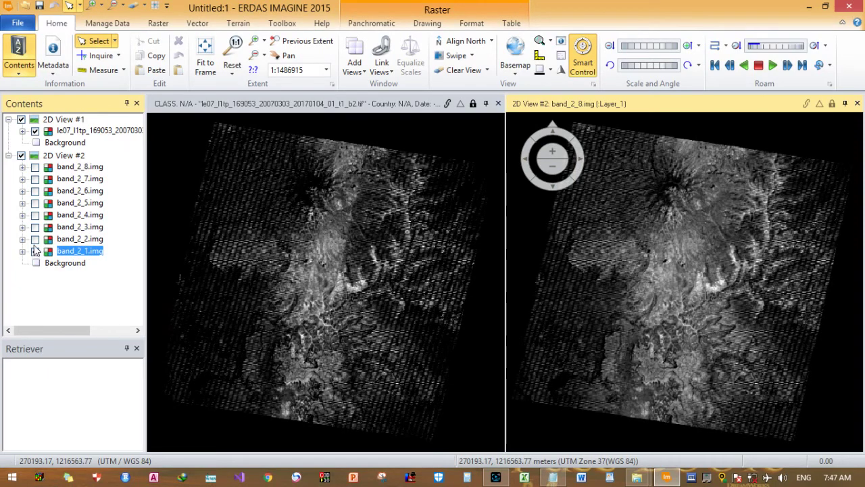
click(35, 239)
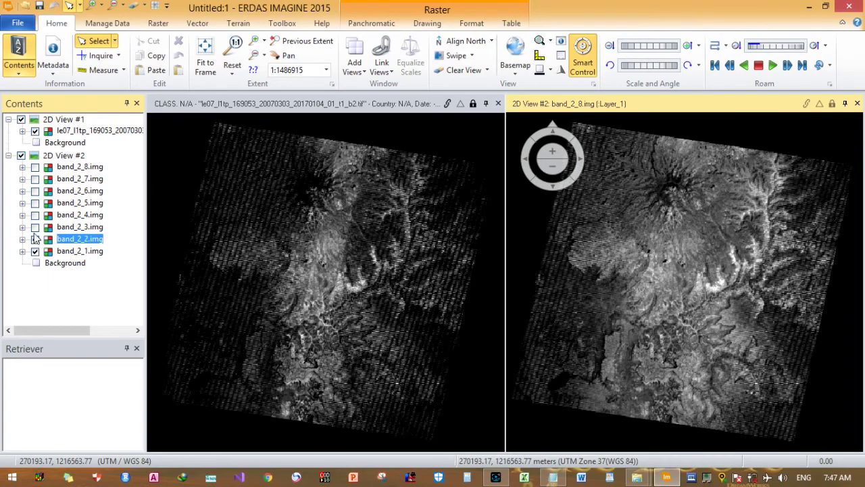
click(35, 227)
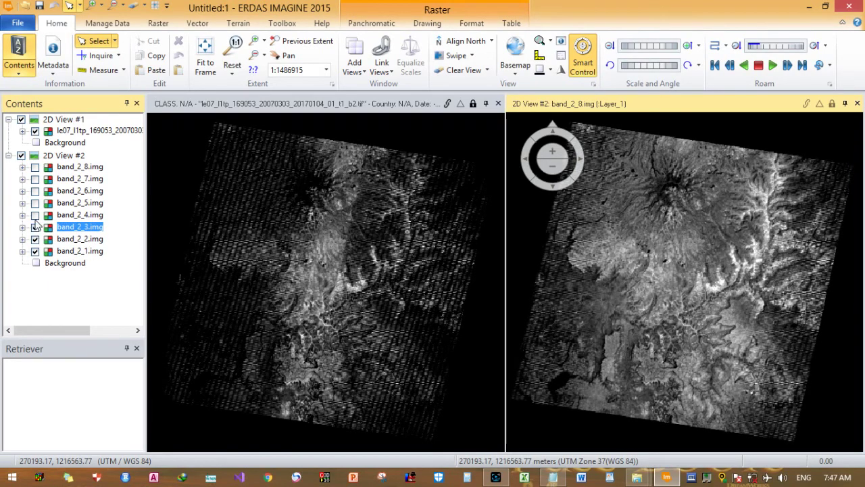
click(35, 215)
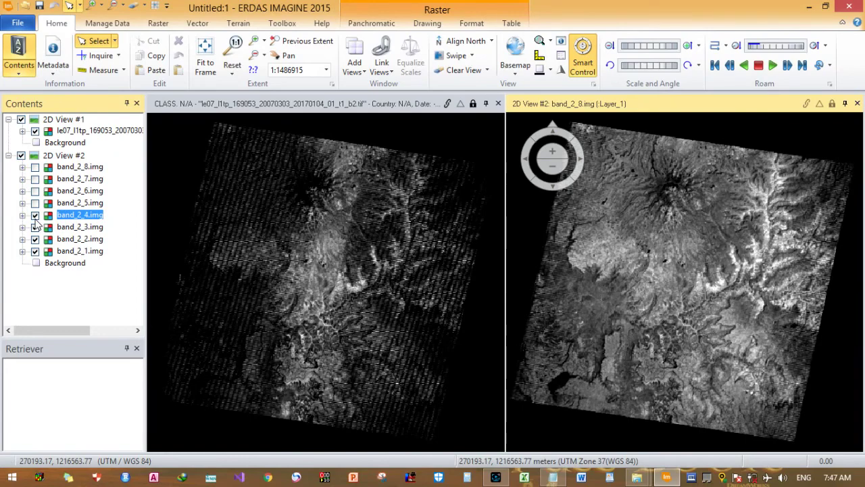
click(35, 204)
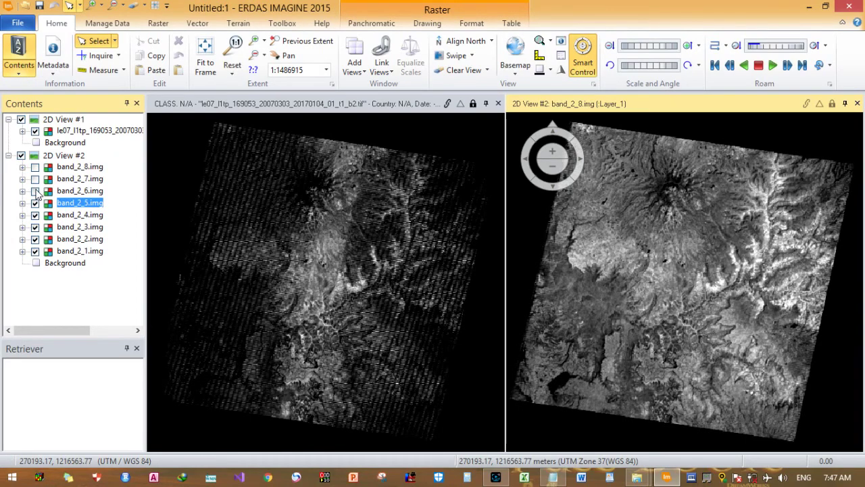
click(35, 192)
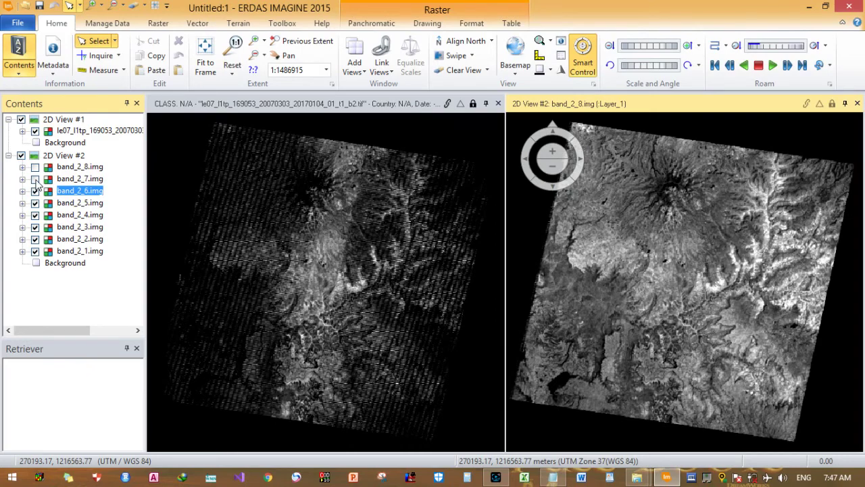
click(35, 179)
click(36, 167)
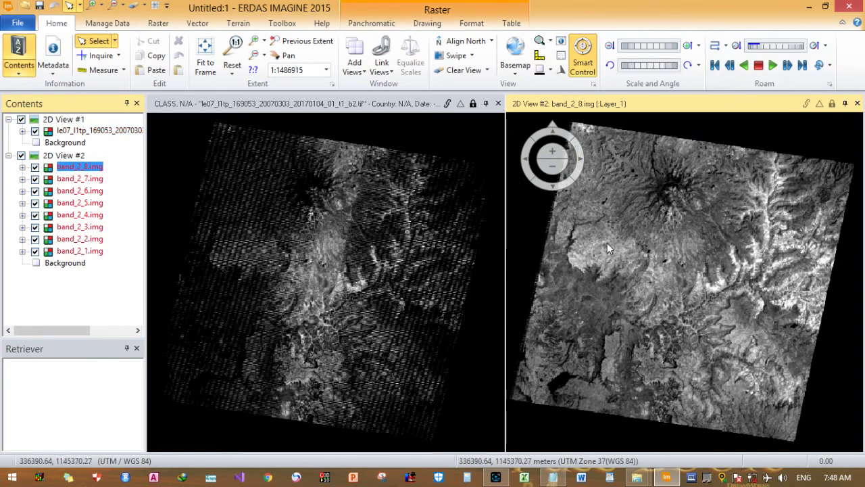
- Delete band_2_1 through band_2_7 from View #2, keeping band_2_8.img, and bring SLC.txt forward
scroll(607, 246, up, 3)
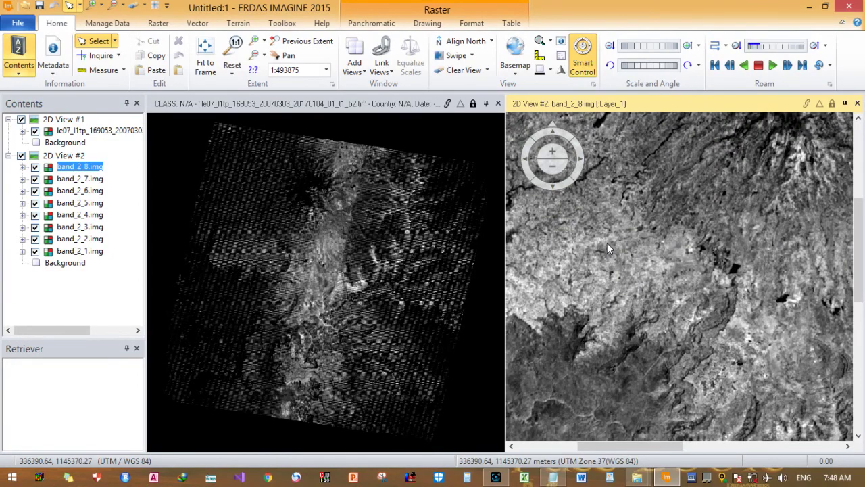
scroll(607, 245, up, 2)
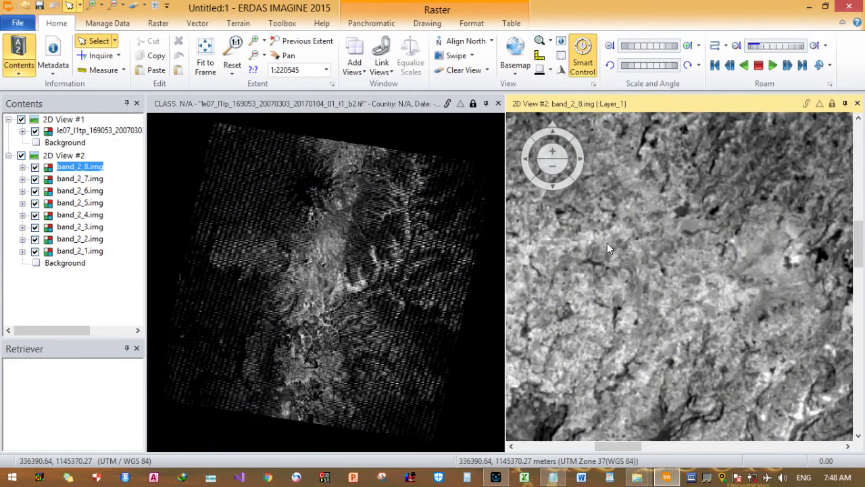
scroll(697, 233, down, 2)
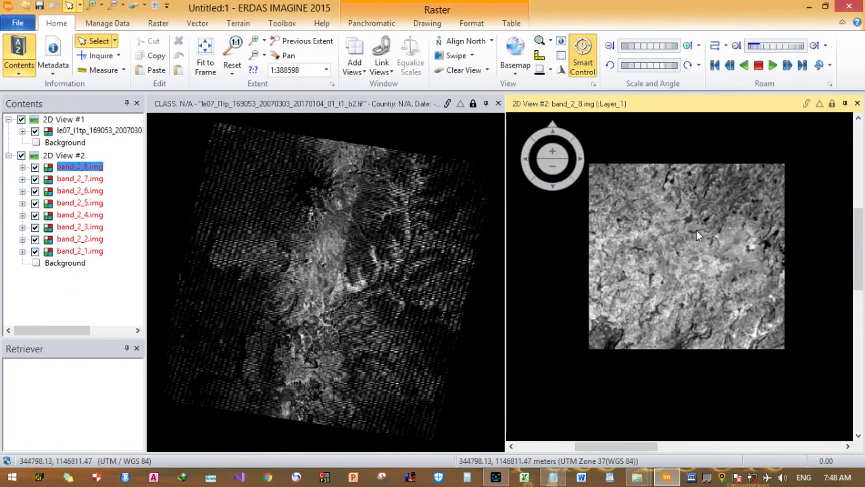
scroll(697, 236, down, 3)
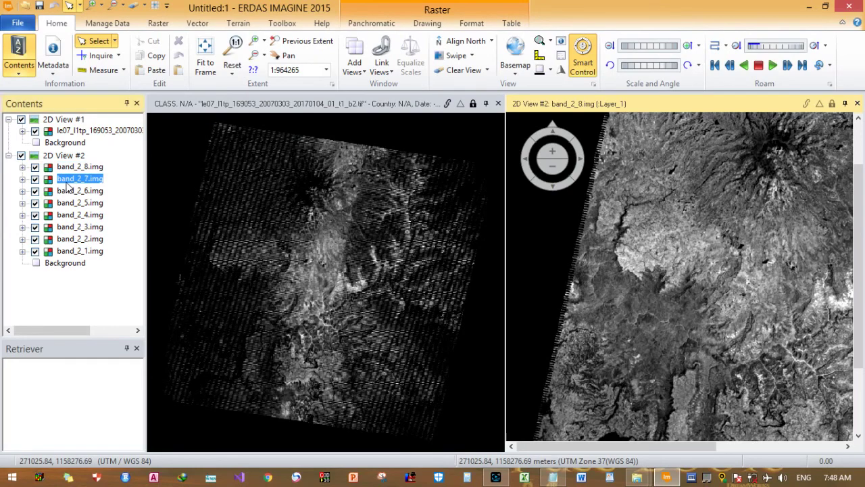
key(Delete)
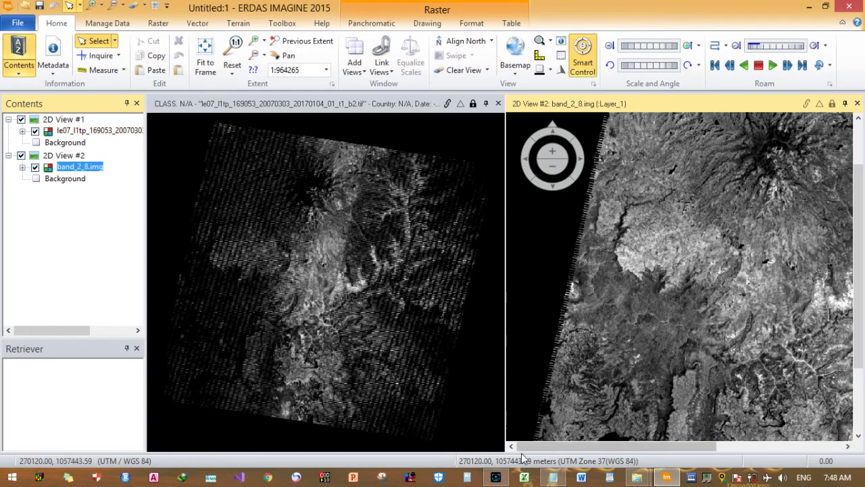
click(552, 478)
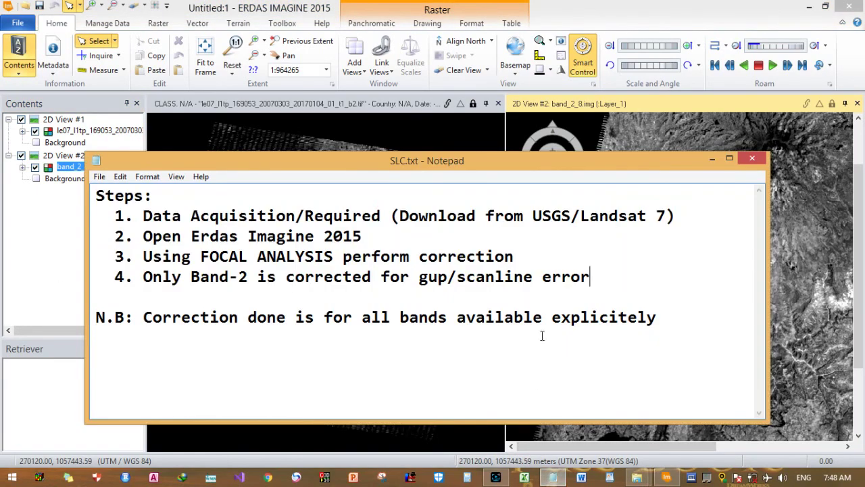